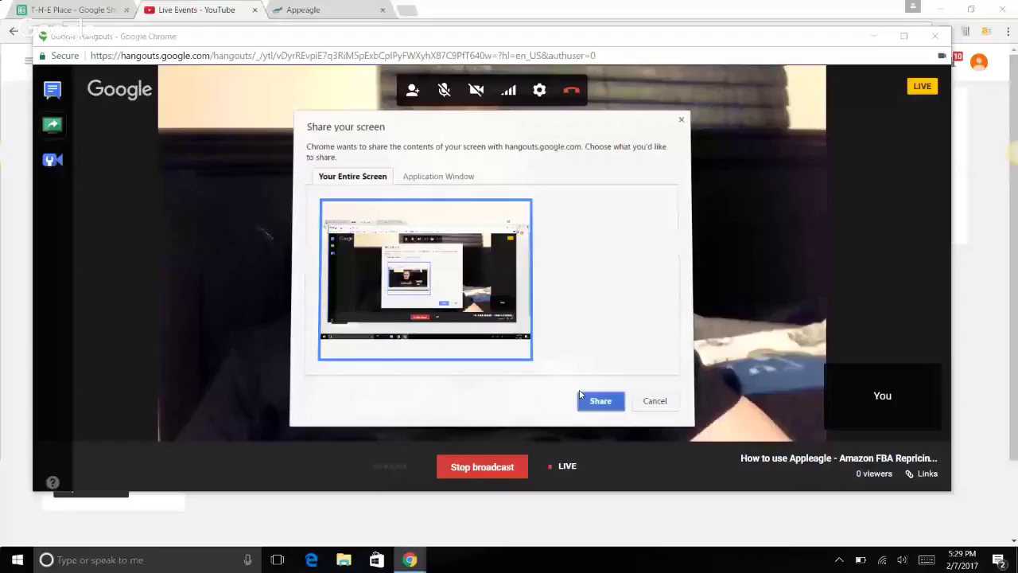
Share the entire screen in the Hangouts broadcast and switch to the open Appeagle page
left_click(581, 397)
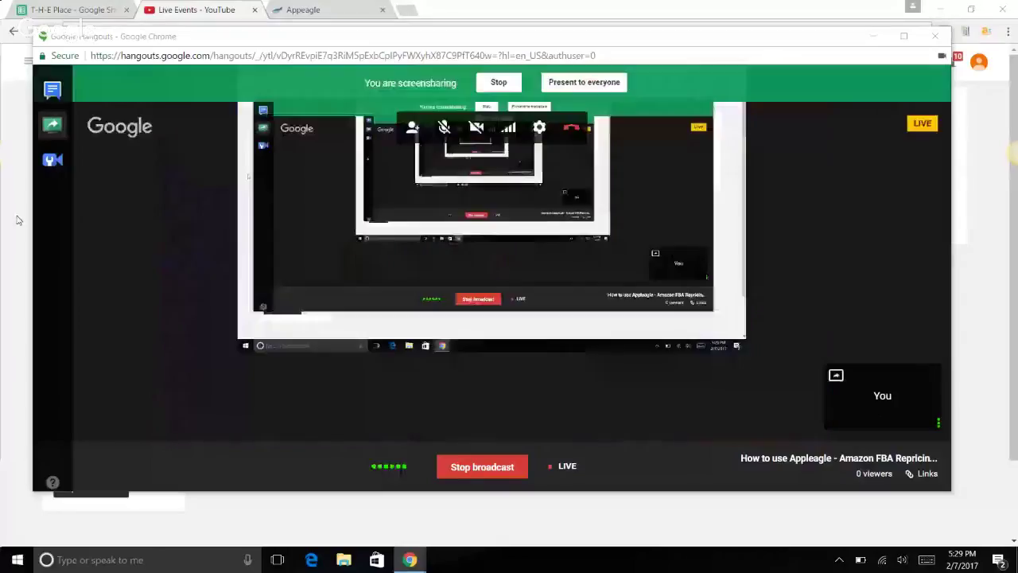
left_click(19, 220)
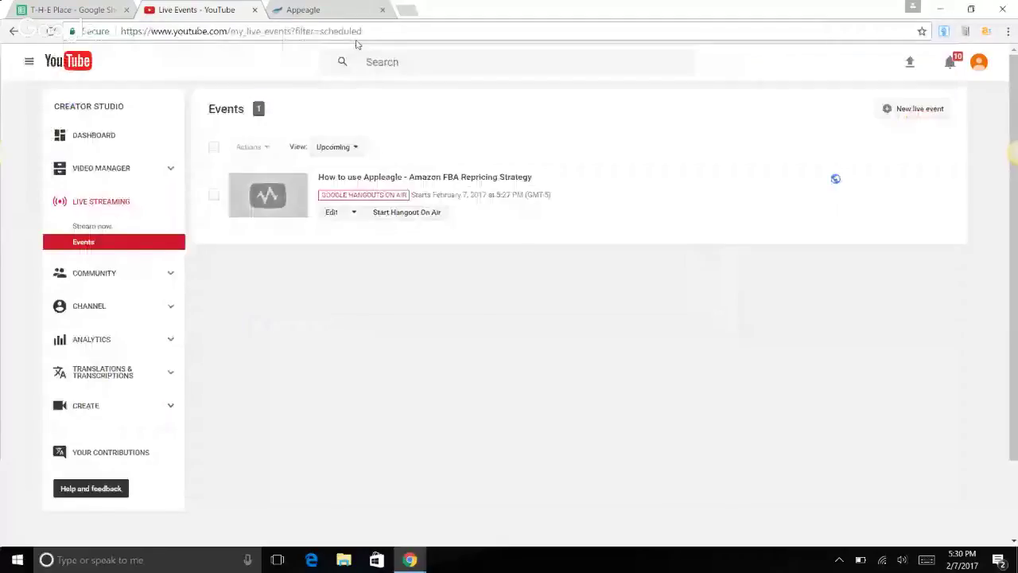
left_click(307, 9)
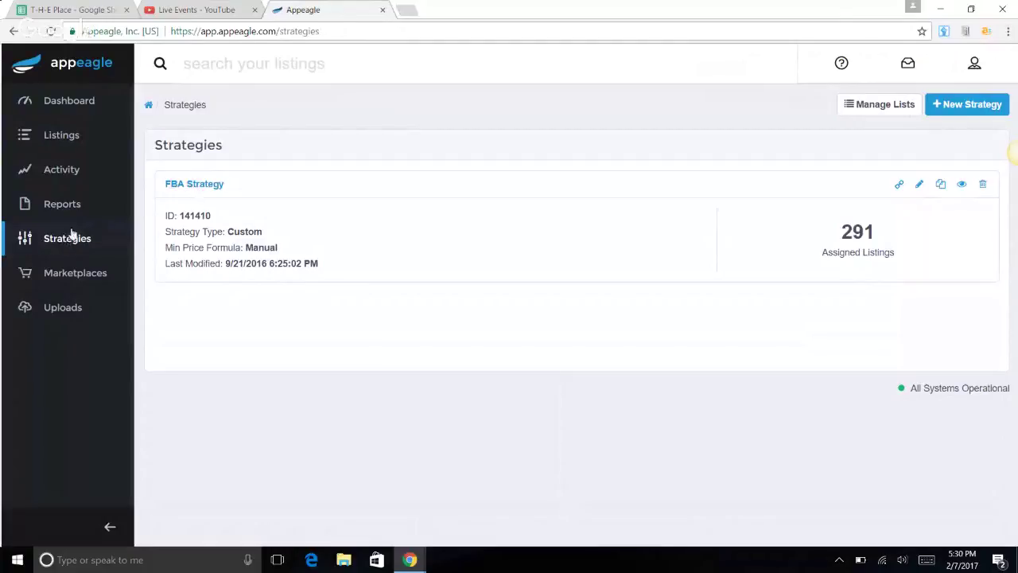
Open FBA Strategy for editing, look over its name and strategy types, and proceed to the competition settings
left_click(190, 186)
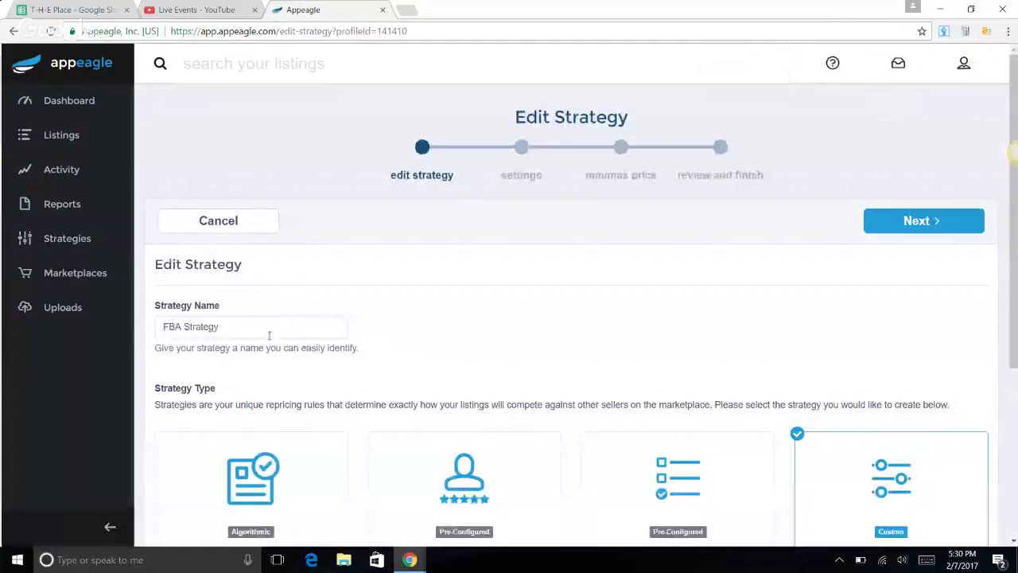
left_click_drag(269, 334, 157, 332)
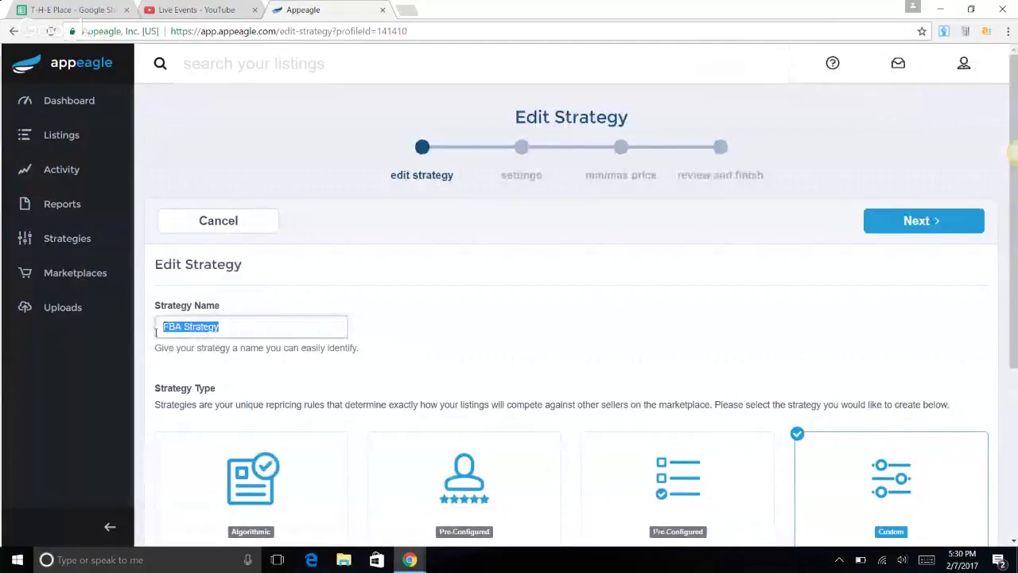
left_click(231, 330)
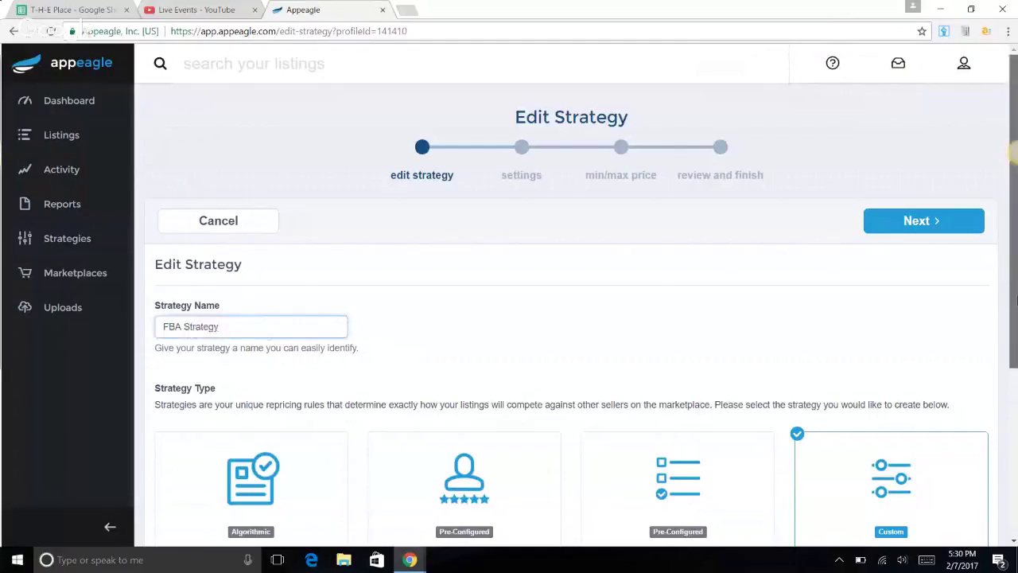
scroll(1016, 299, "down", 2)
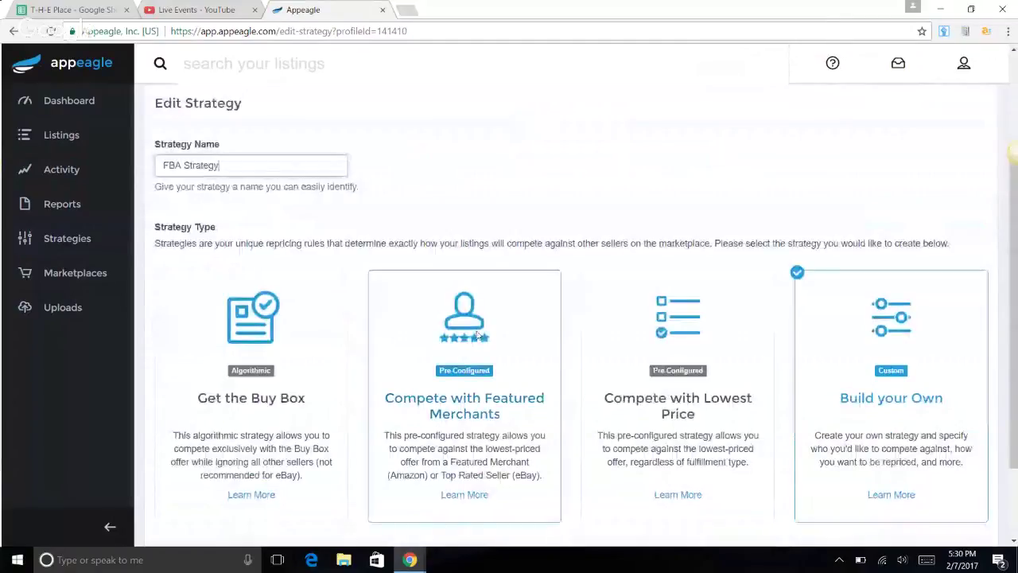
scroll(1015, 275, "up", 2)
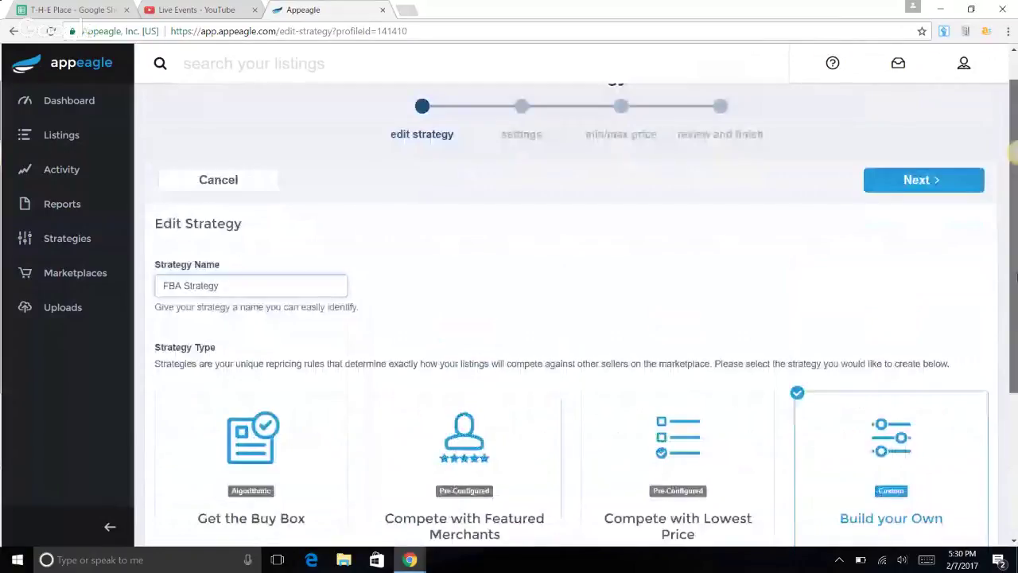
scroll(1015, 324, "up", 1)
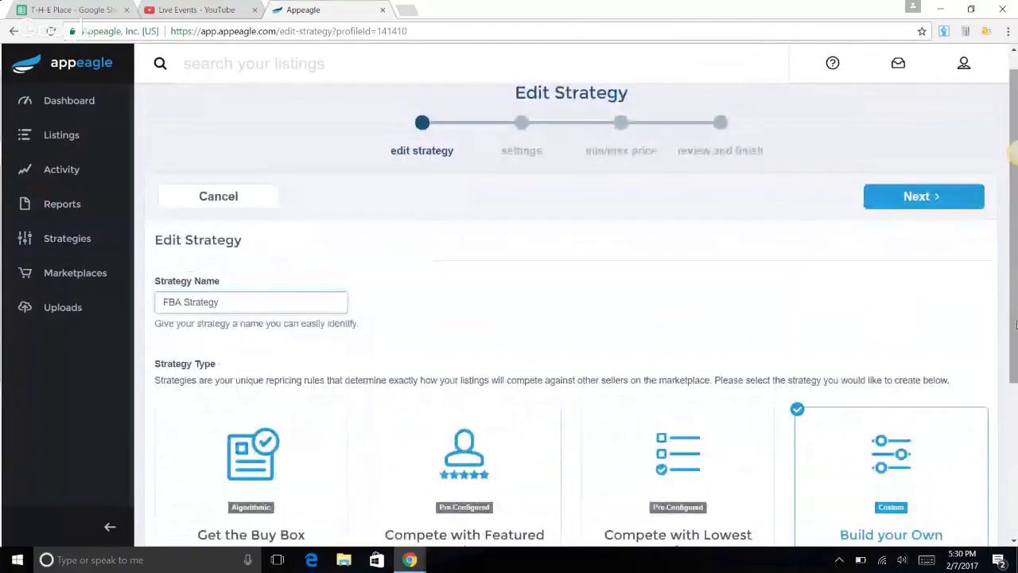
scroll(700, 288, "up", 1)
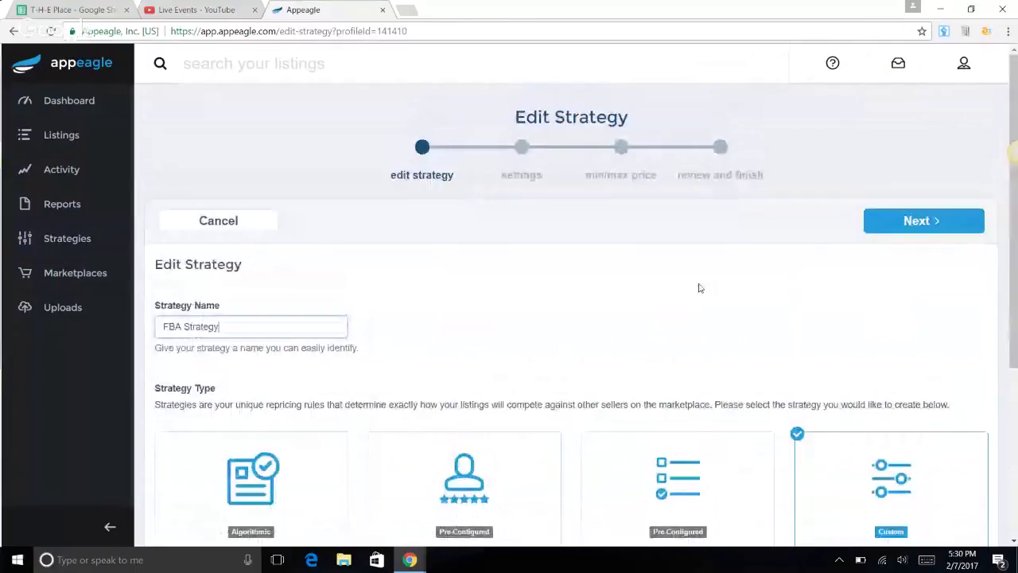
left_click(932, 228)
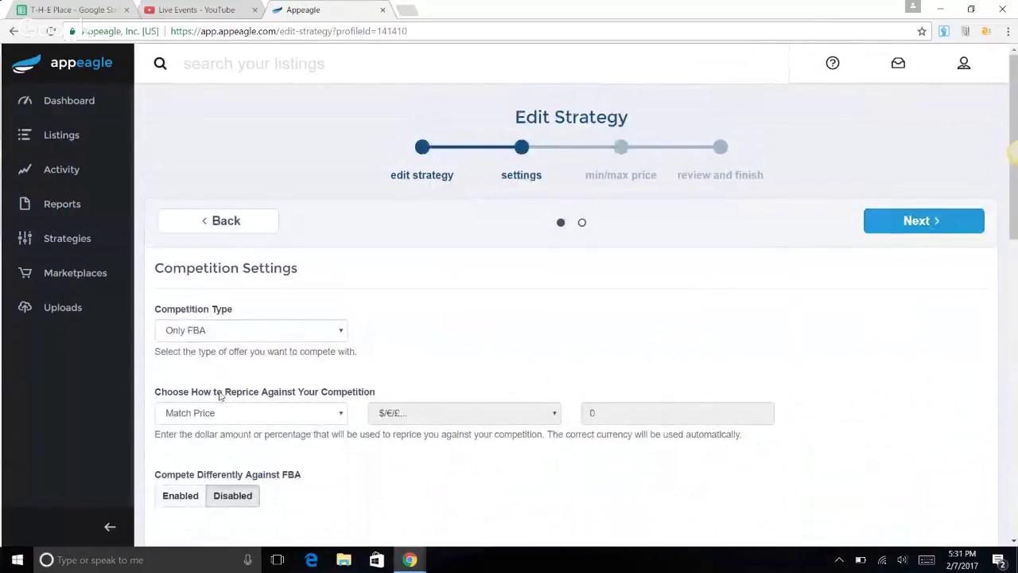
Review the available options for repricing against the competition
left_click(326, 416)
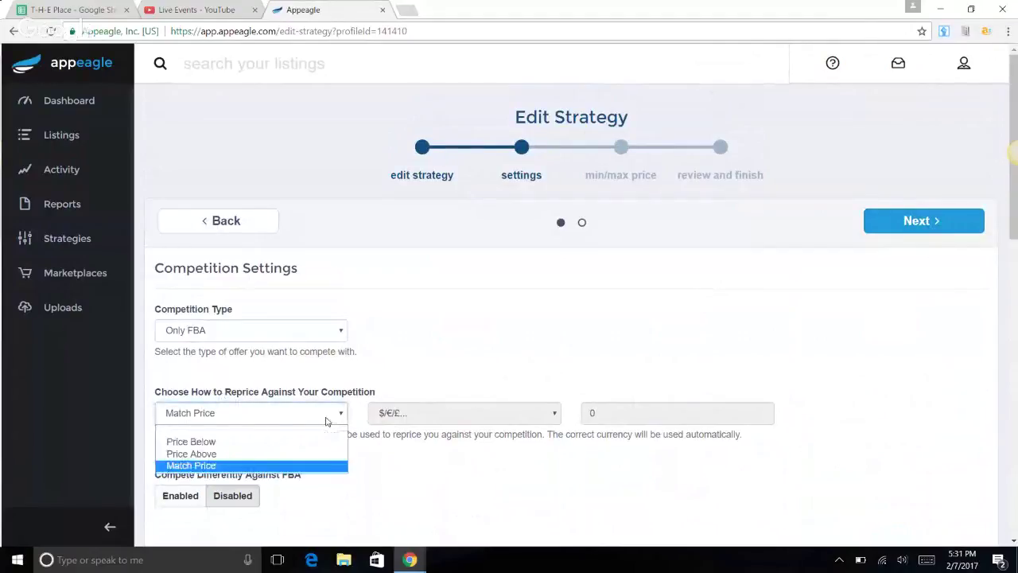
left_click(326, 416)
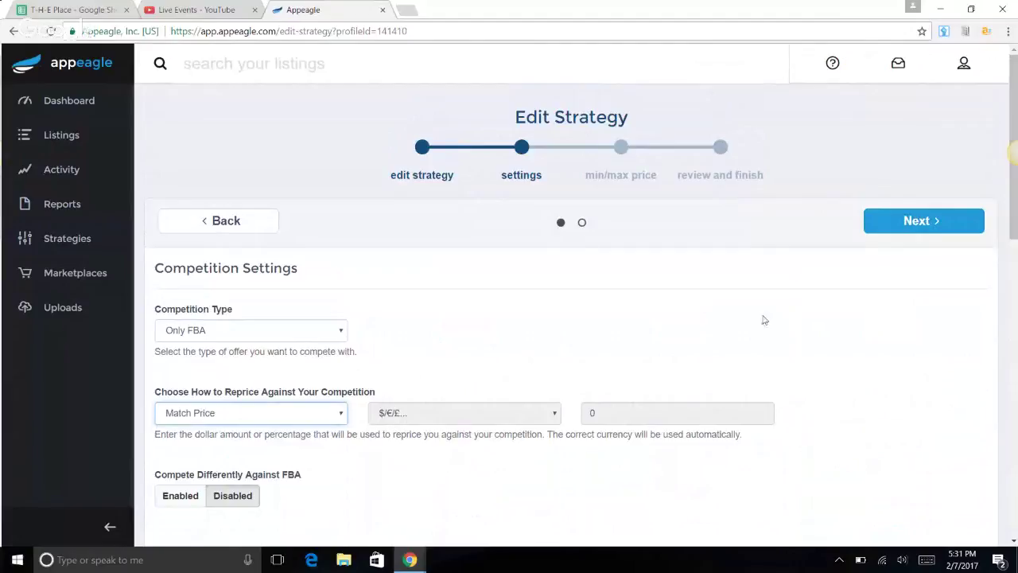
left_click(332, 412)
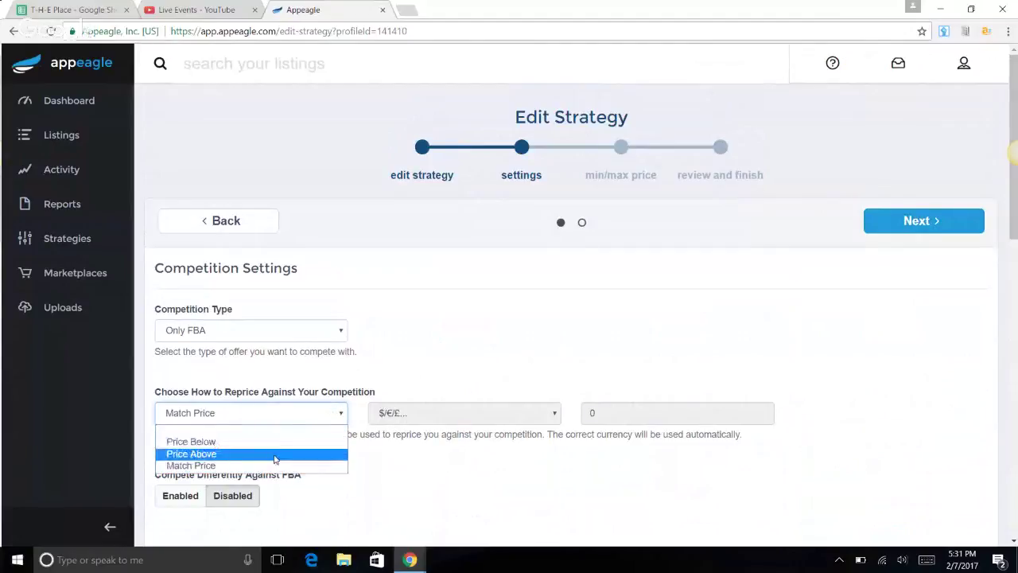
left_click(694, 393)
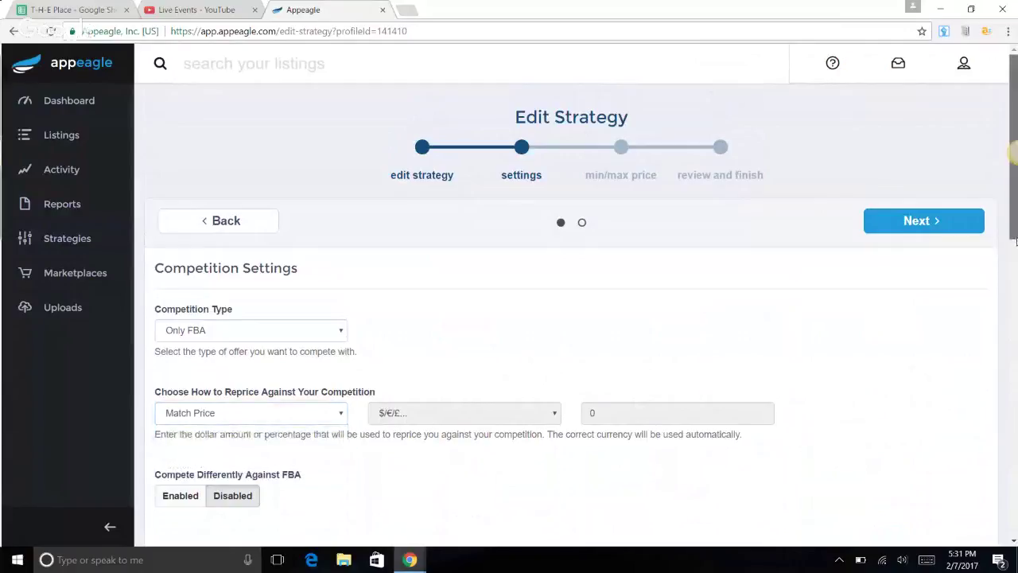
Set the competition scenario for when there is no competition to Use Max Price
left_click_drag(1015, 241, 1008, 315)
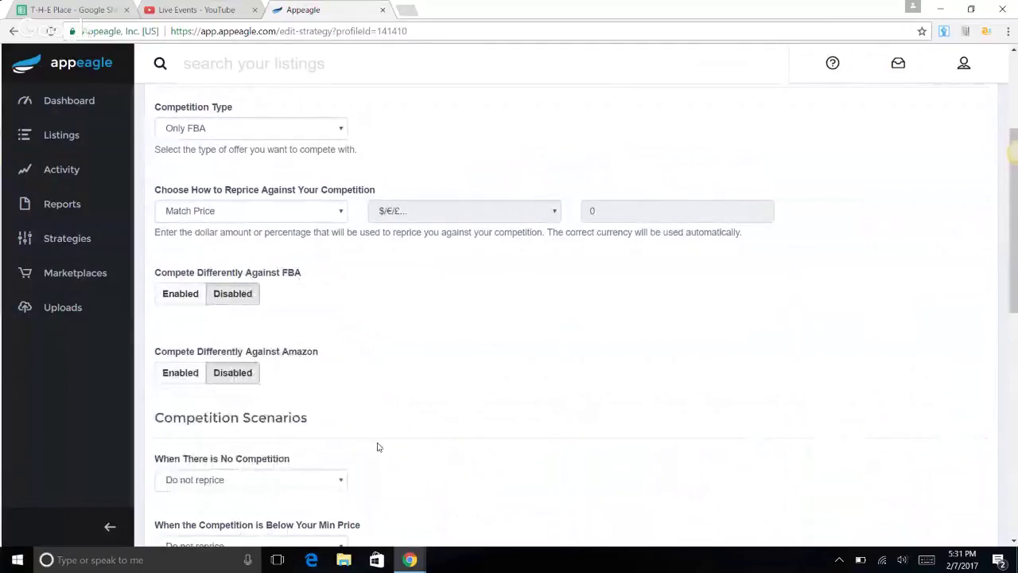
left_click(312, 485)
left_click(312, 485)
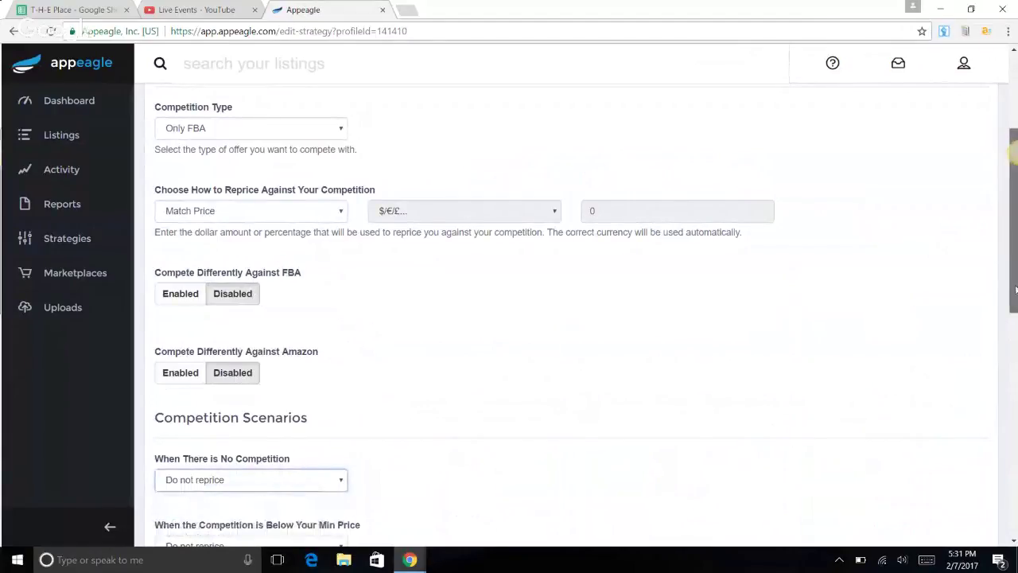
left_click_drag(1013, 290, 1013, 319)
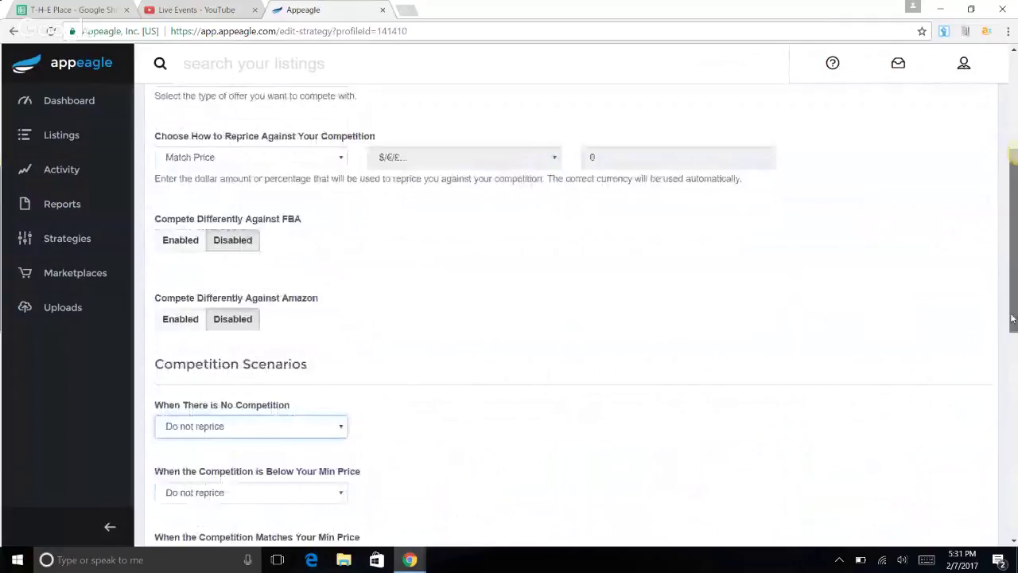
scroll(287, 160, "down", 3)
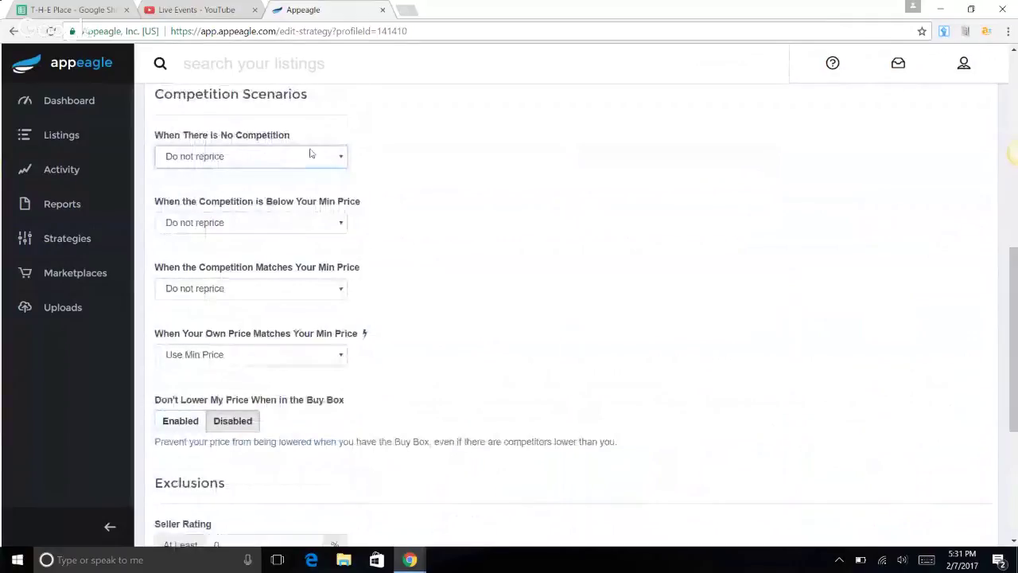
left_click(262, 159)
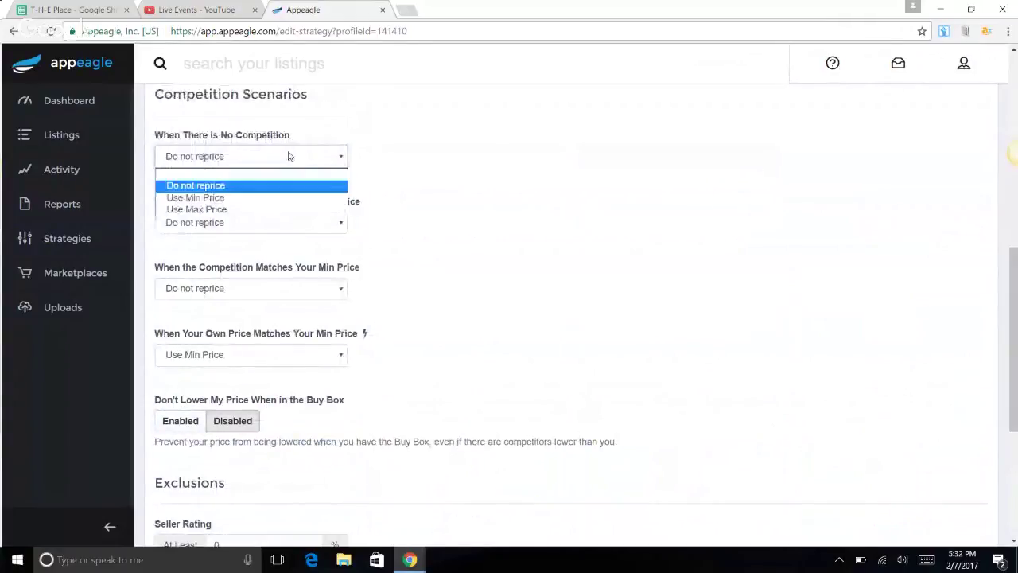
left_click(227, 213)
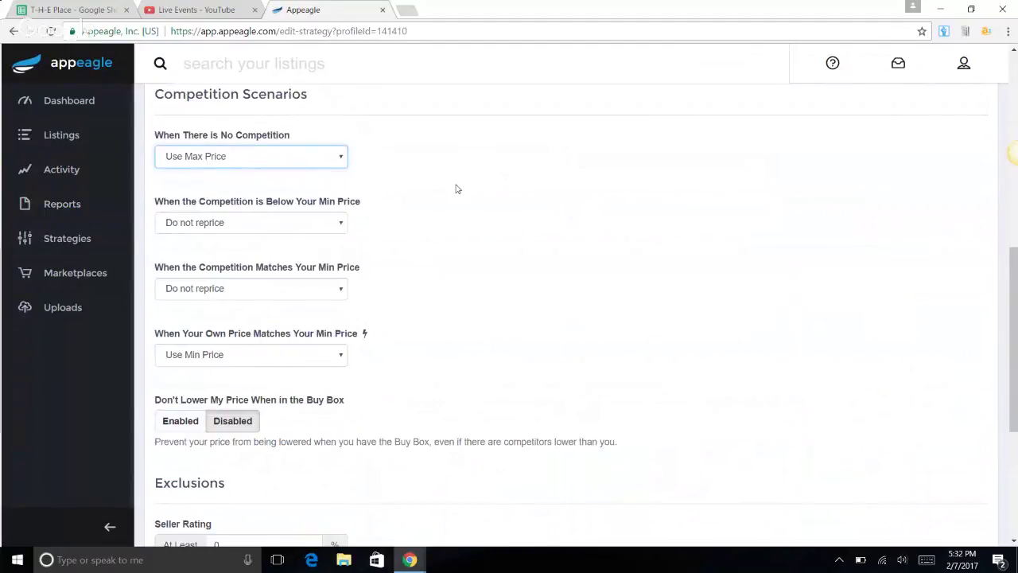
left_click(470, 250)
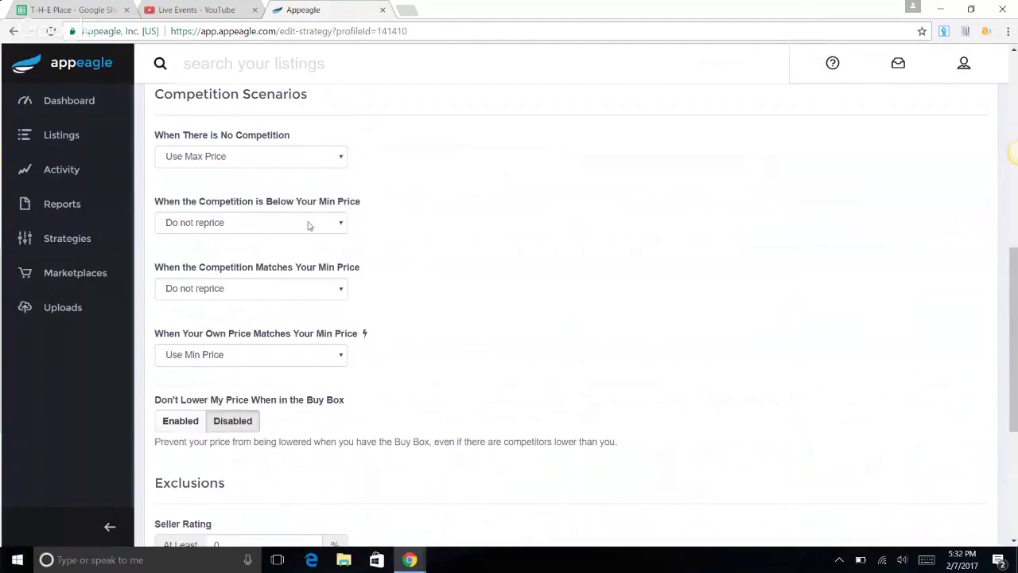
Check the repricing choice for when the competition is below the minimum price
left_click(234, 224)
left_click(234, 223)
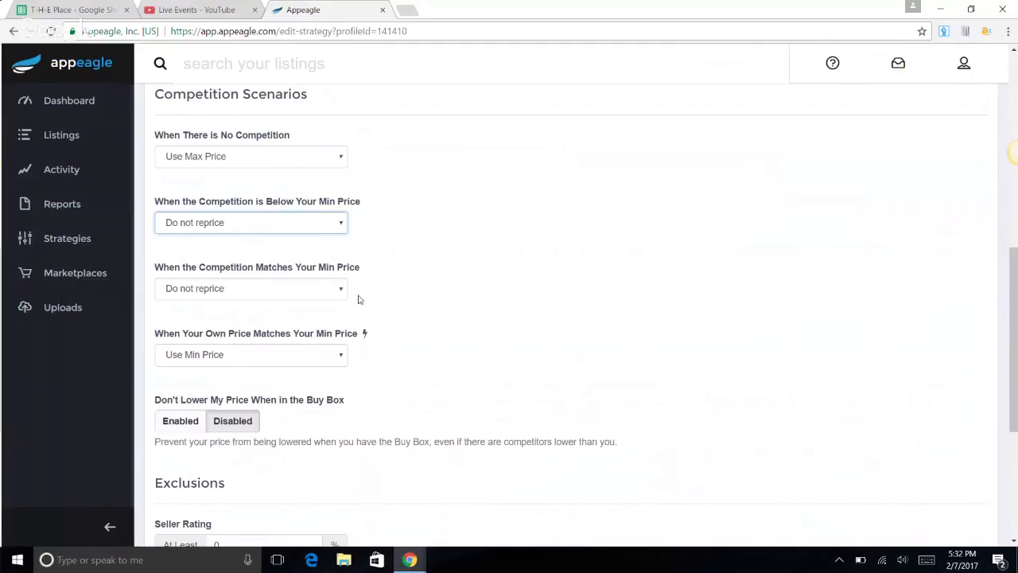
left_click(492, 311)
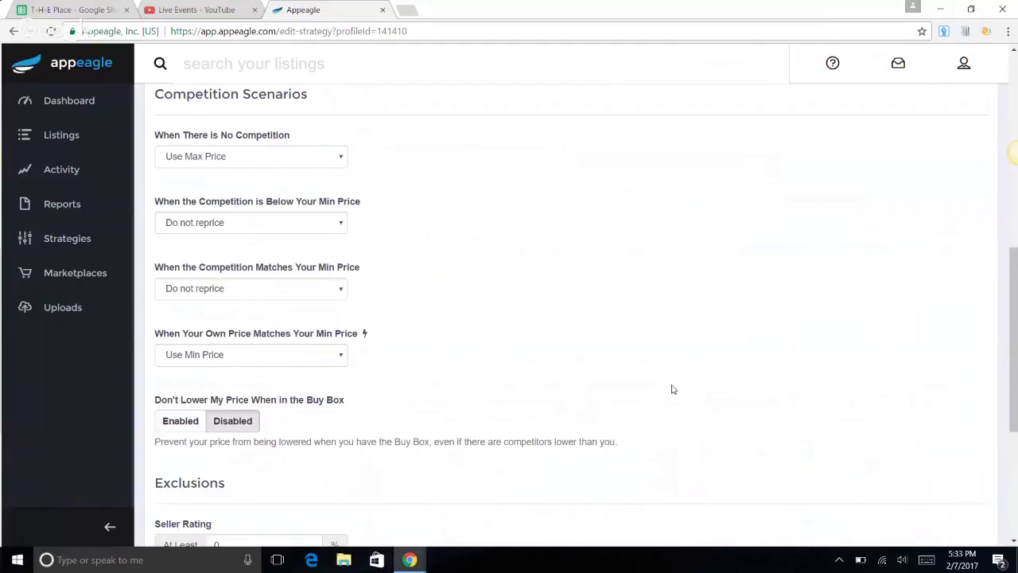
Set the minimum seller rating to compete against to 85% in the exclusions
scroll(1015, 373, "down", 1)
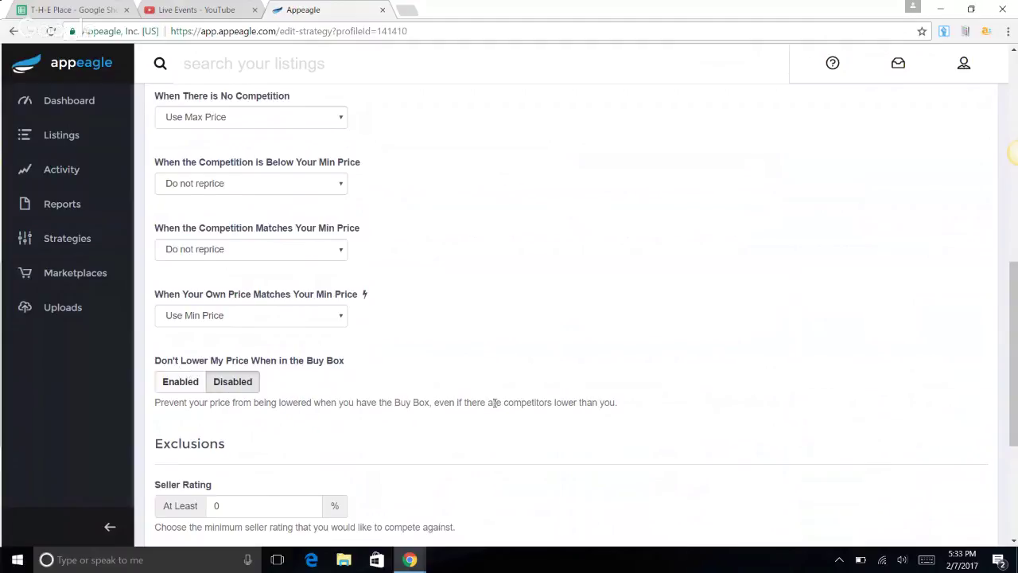
left_click_drag(1015, 382, 1015, 474)
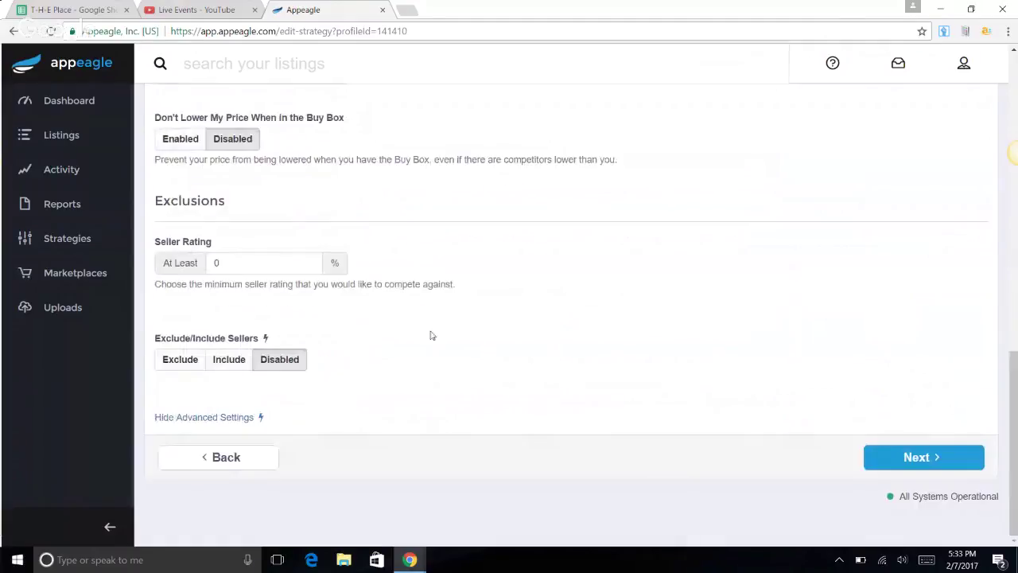
double_click(223, 264)
type("85")
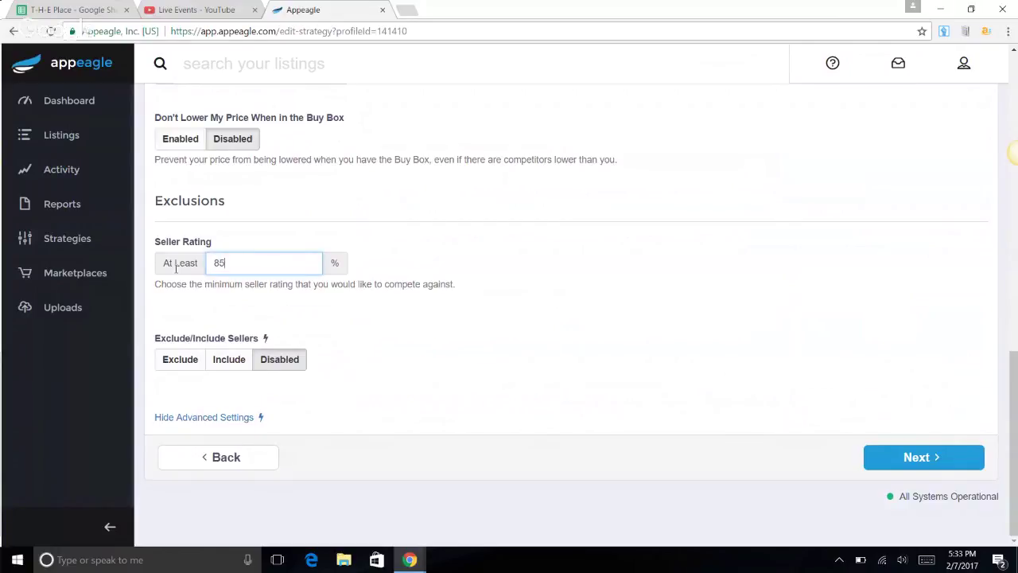
left_click(389, 309)
left_click_drag(243, 261, 210, 266)
left_click(384, 306)
left_click(287, 312)
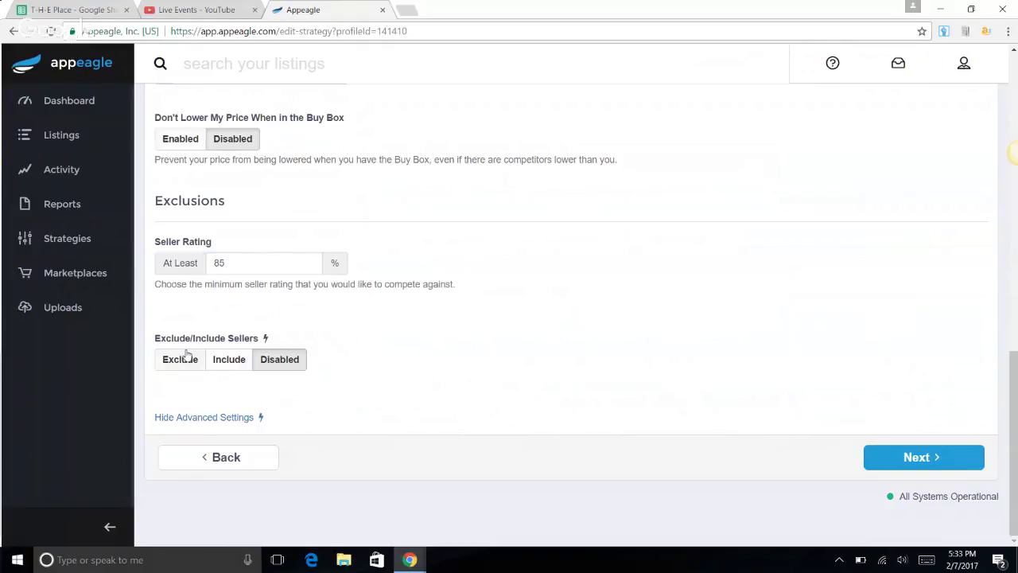
left_click_drag(250, 265, 199, 266)
left_click(237, 260)
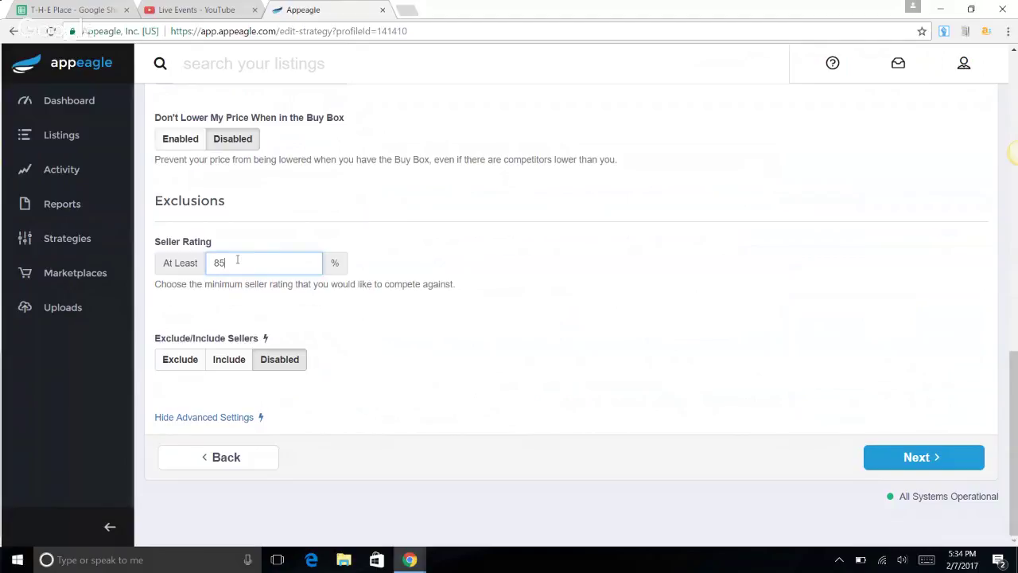
left_click(383, 347)
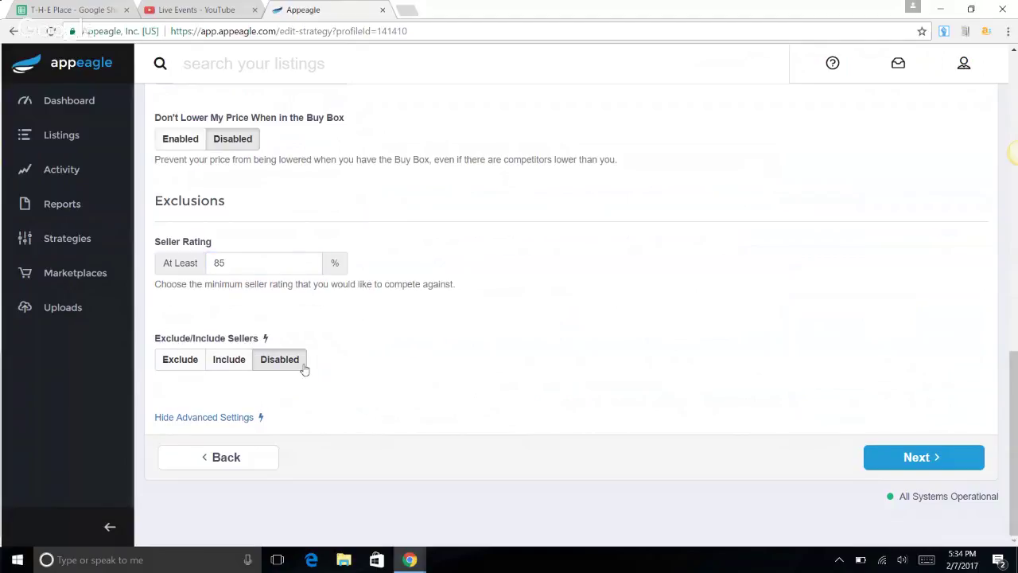
Continue to the Amazon settings, review the competition exclusion options, and proceed to the min/max price stage
left_click(938, 459)
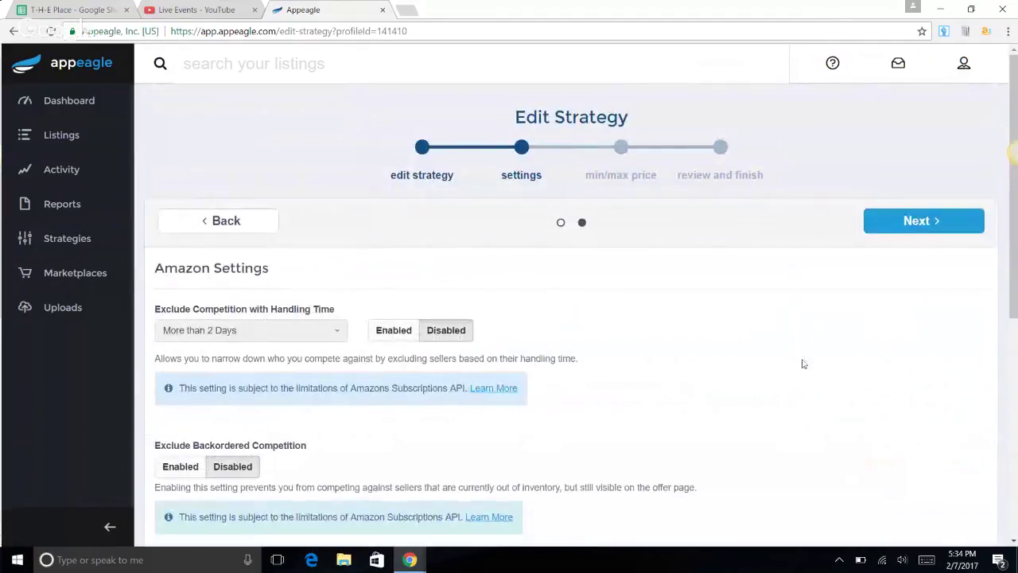
left_click_drag(1015, 280, 1015, 478)
scroll(419, 283, "up", 5)
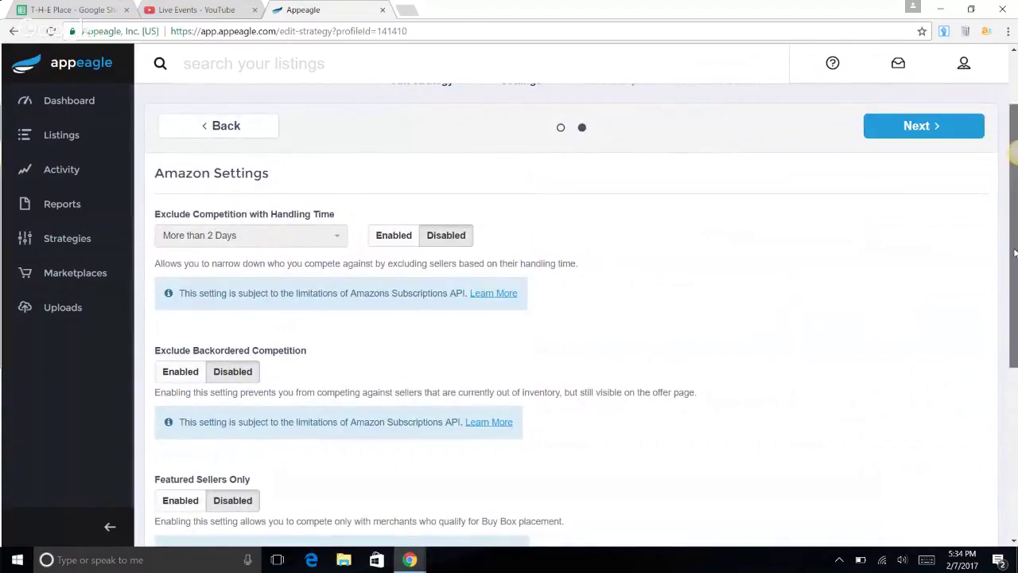
left_click_drag(1015, 256, 1015, 324)
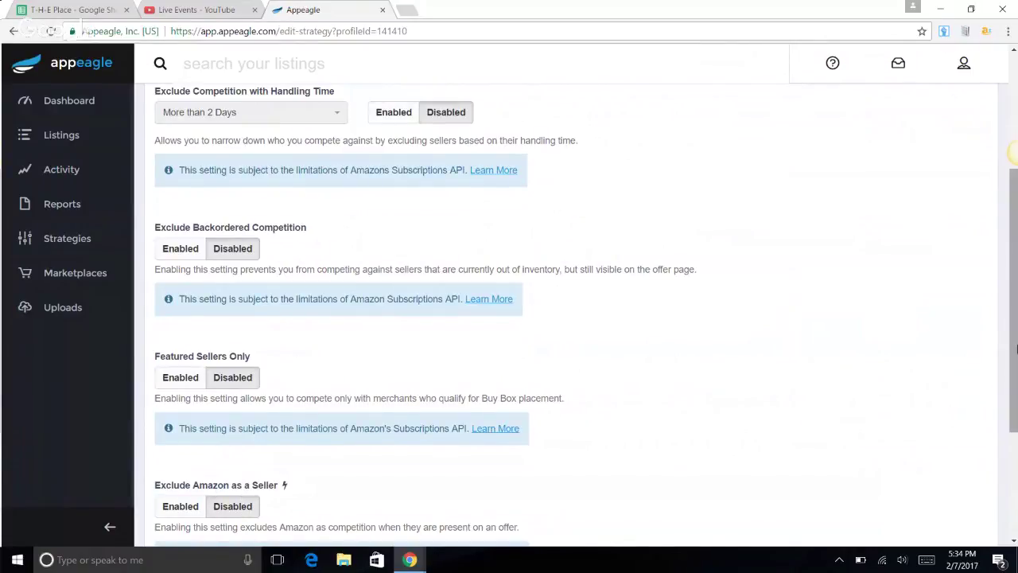
left_click_drag(1015, 347, 1016, 481)
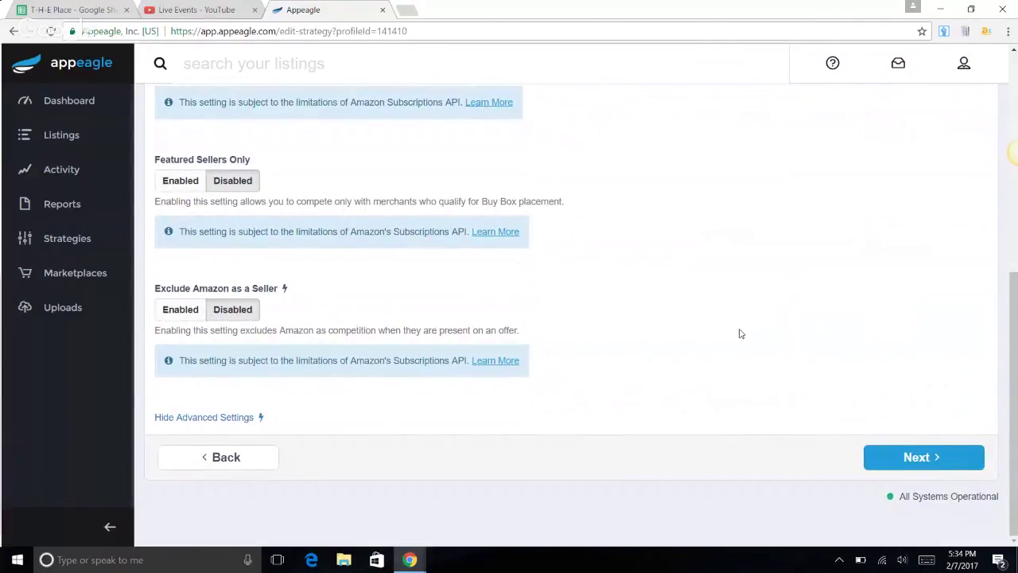
left_click(920, 458)
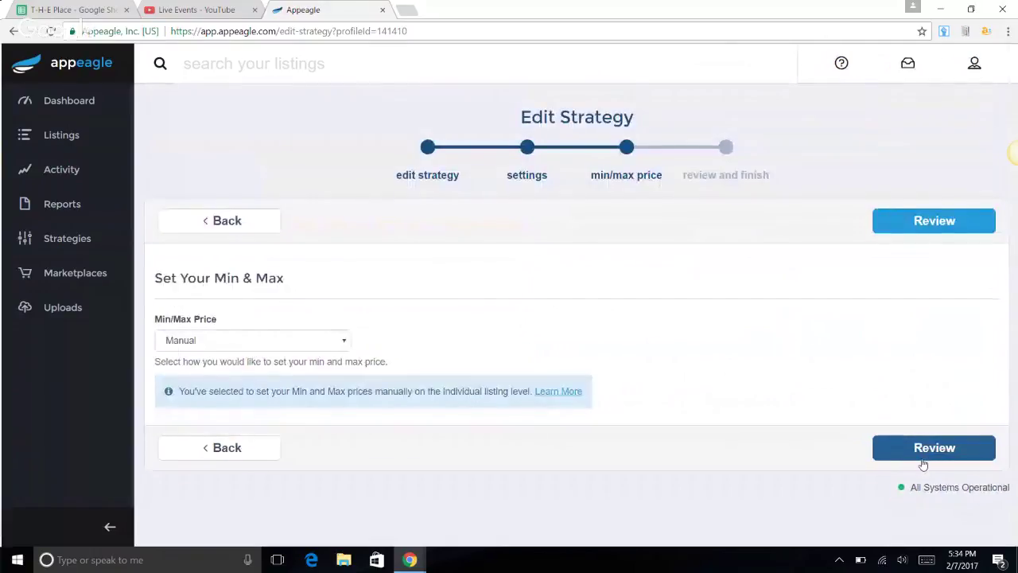
Keep the min/max price method on Manual and proceed to the strategy review
left_click(295, 345)
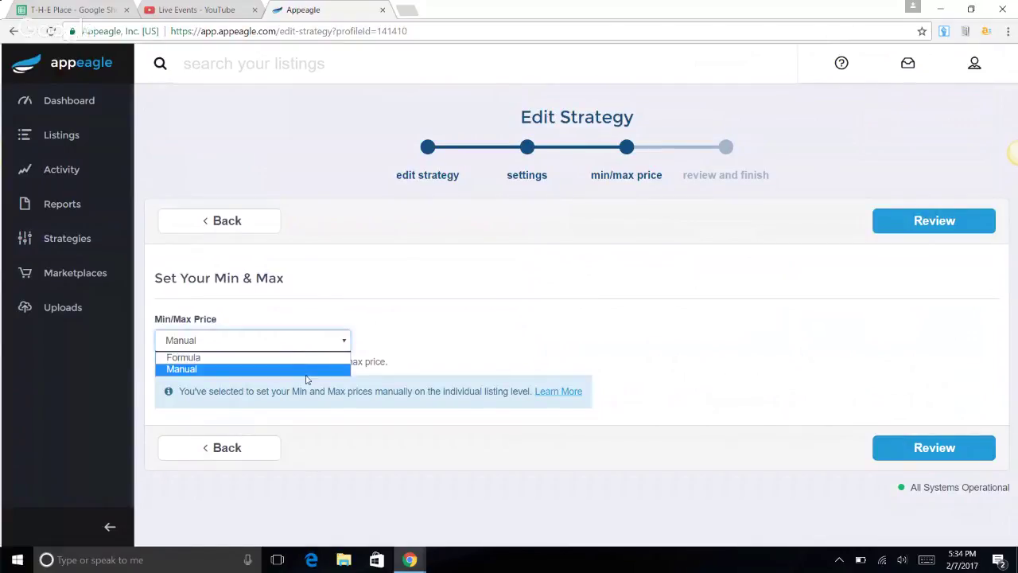
left_click(305, 368)
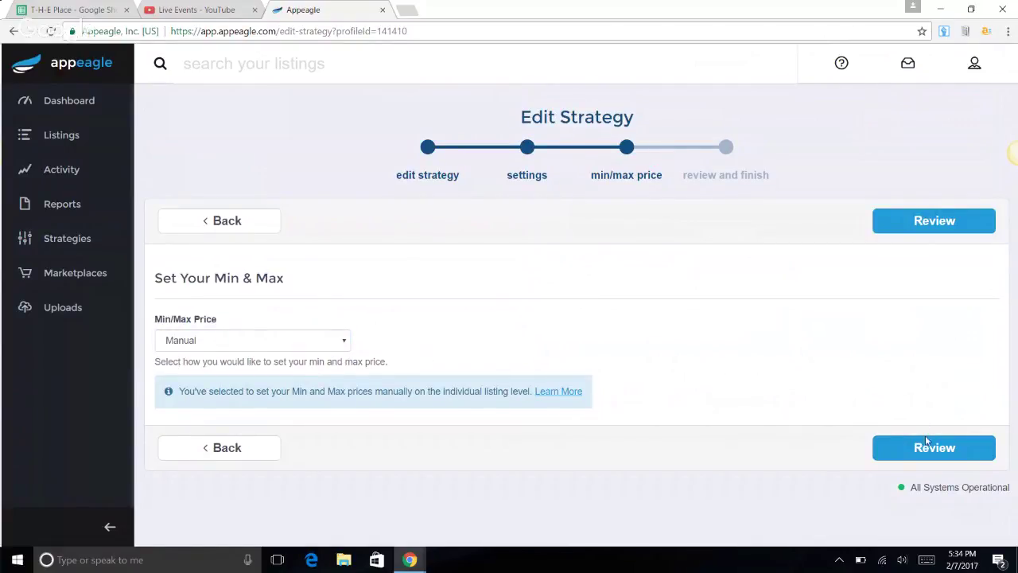
left_click(327, 343)
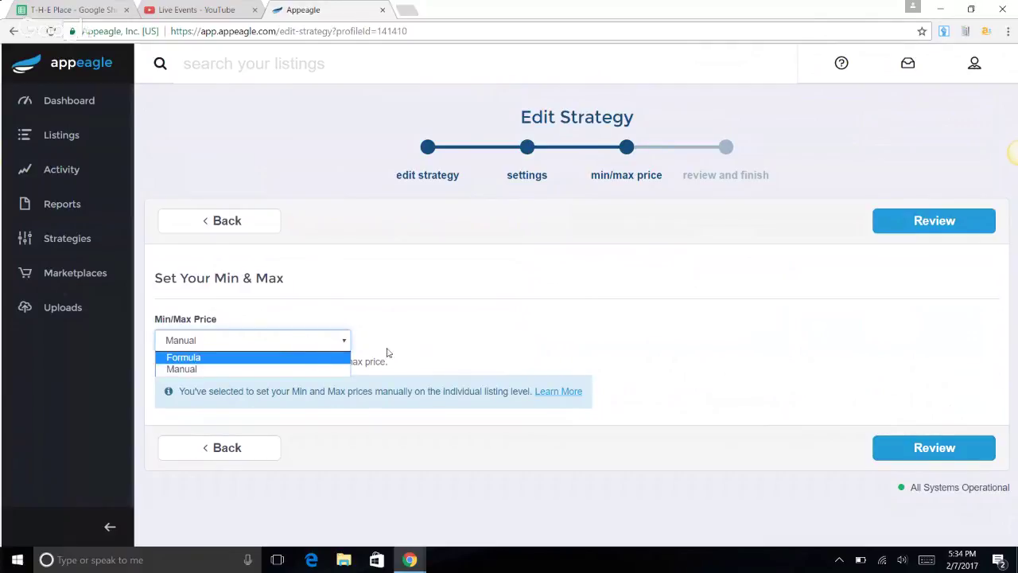
left_click(312, 371)
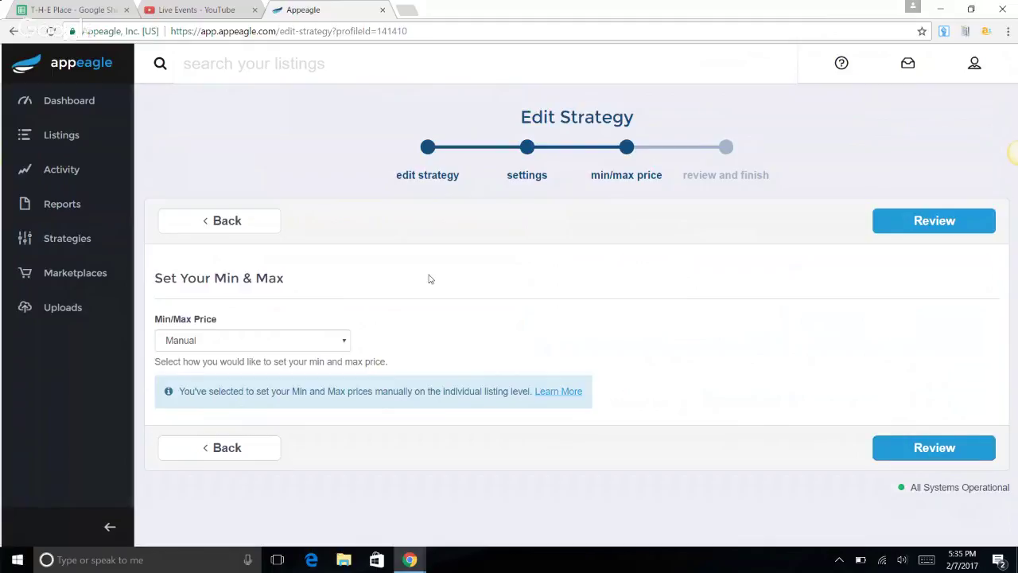
left_click(326, 349)
left_click(321, 370)
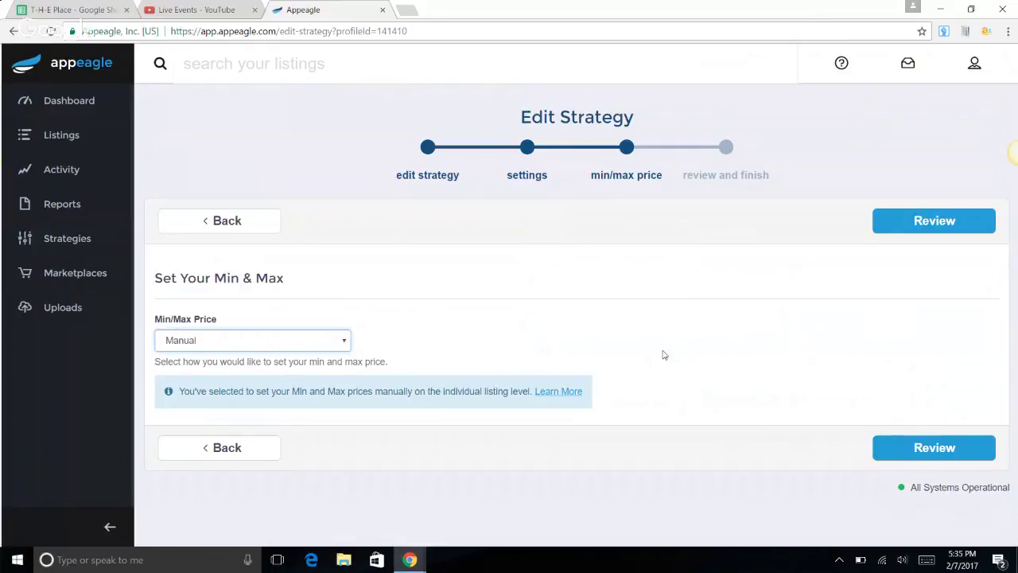
left_click(791, 404)
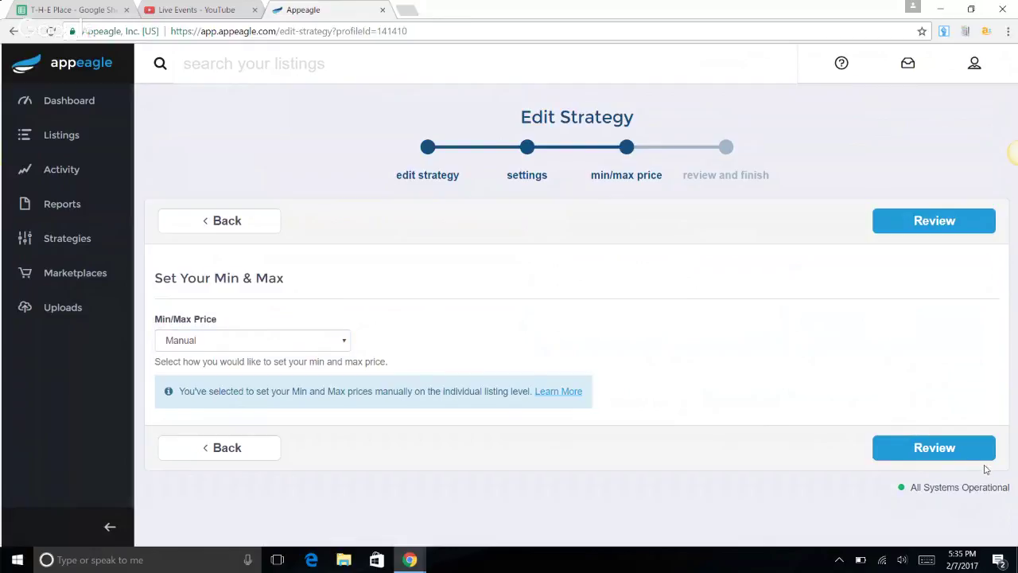
left_click(934, 448)
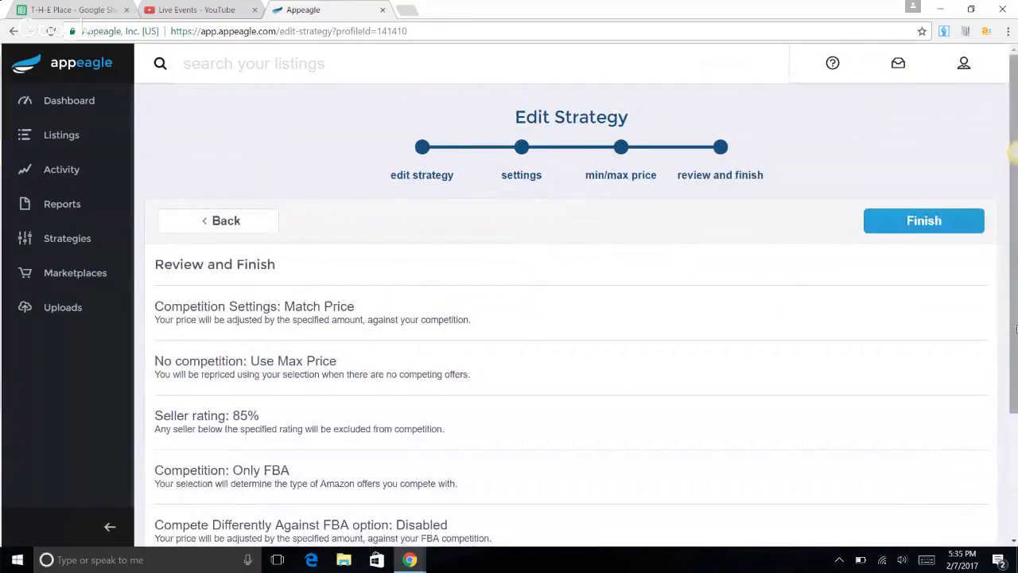
Review the full strategy summary and finish editing the FBA Strategy
scroll(939, 453, "down", 2)
scroll(1015, 440, "down", 1)
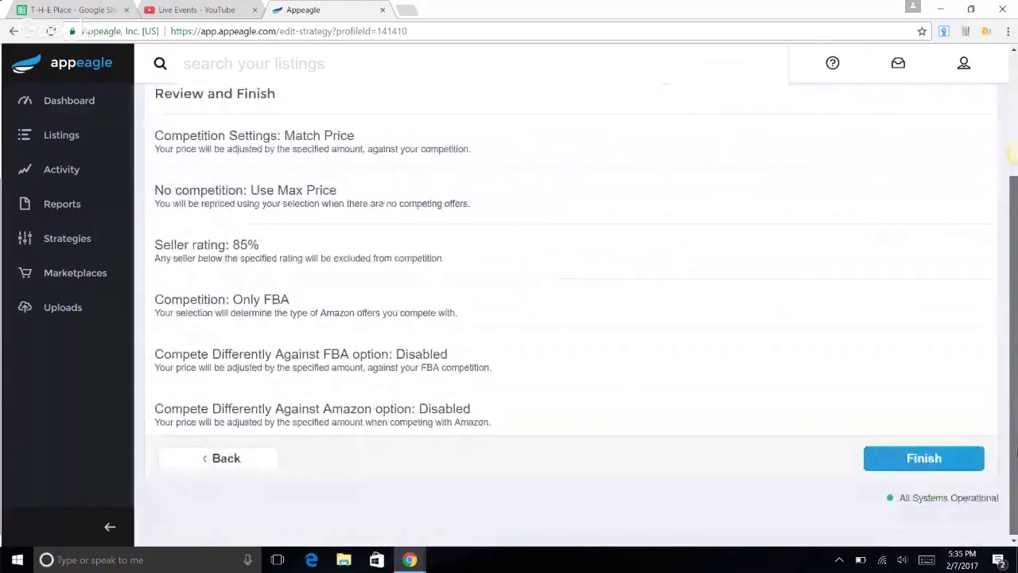
scroll(1014, 450, "up", 2)
scroll(1015, 450, "down", 2)
scroll(949, 218, "up", 2)
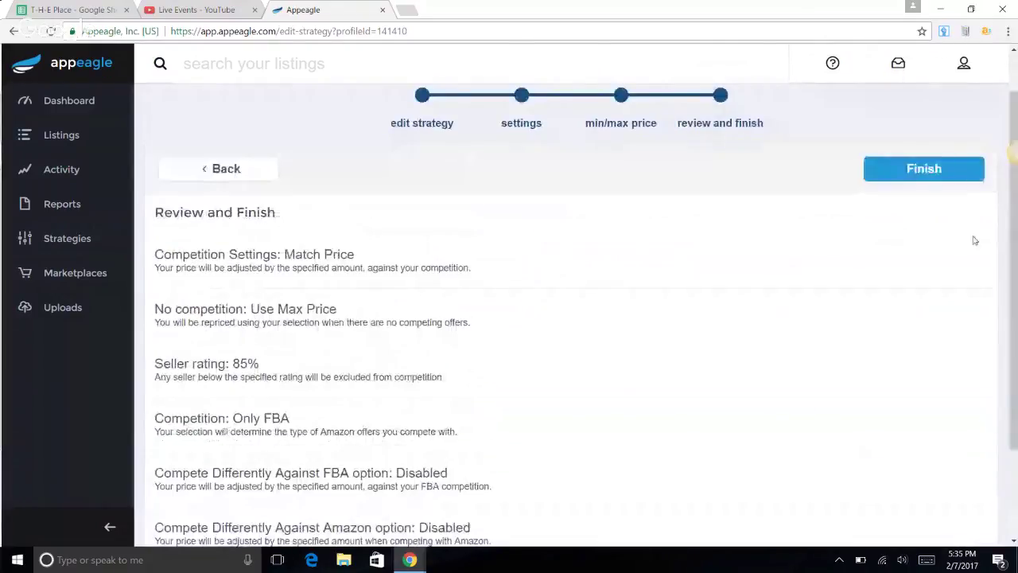
left_click(922, 179)
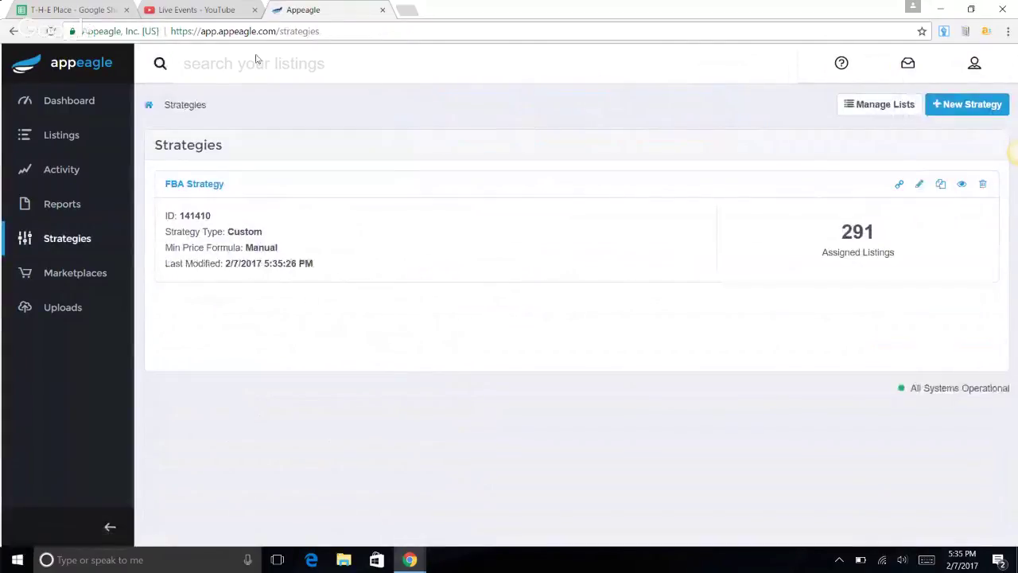
Switch to the T-H-E Place spreadsheet in Google Sheets and copy the ASIN of the Set of 2 Large Hanging Safety Pins
left_click(82, 12)
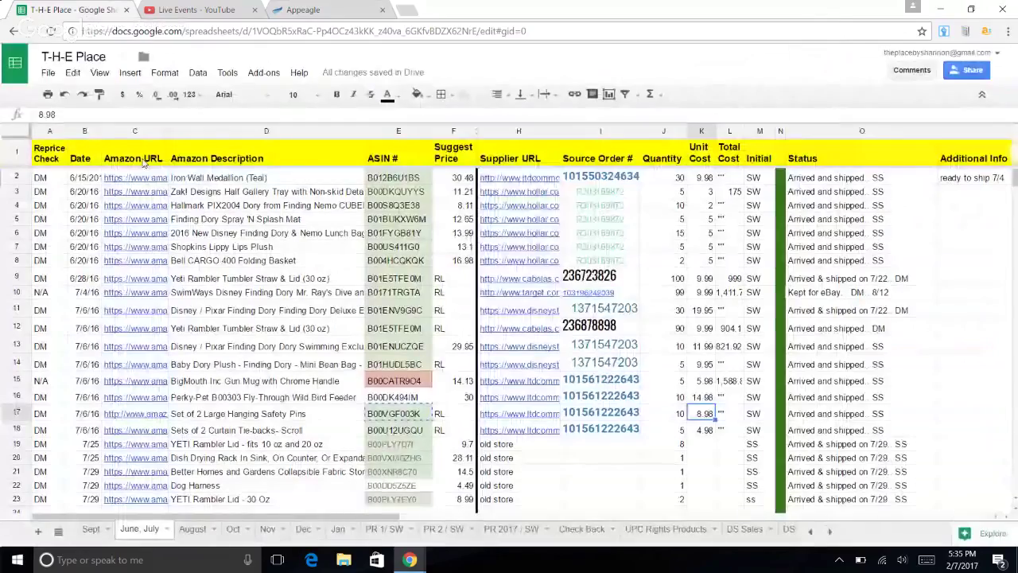
left_click(405, 415)
right_click(405, 419)
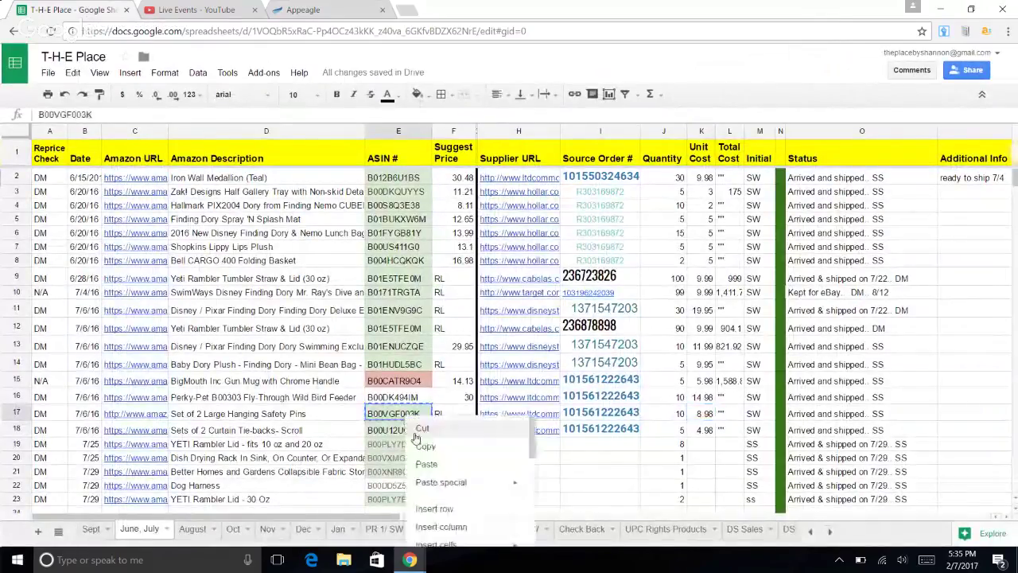
left_click(430, 443)
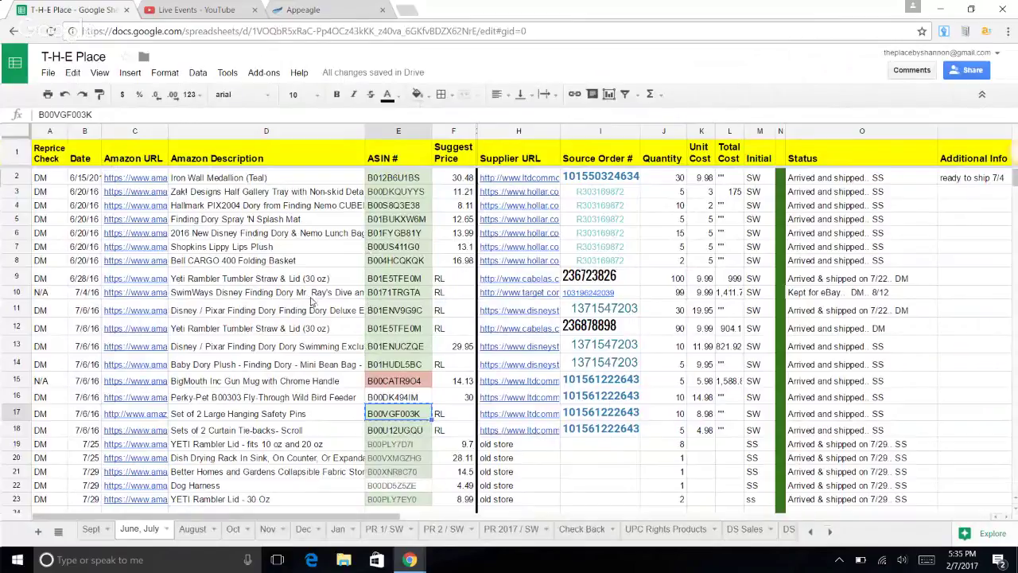
Examine the Status, Reprice Check and Suggest Price columns, focusing on the Set of 2 Large Hanging Safety Pins row
left_click(878, 163)
left_click_drag(920, 170, 961, 362)
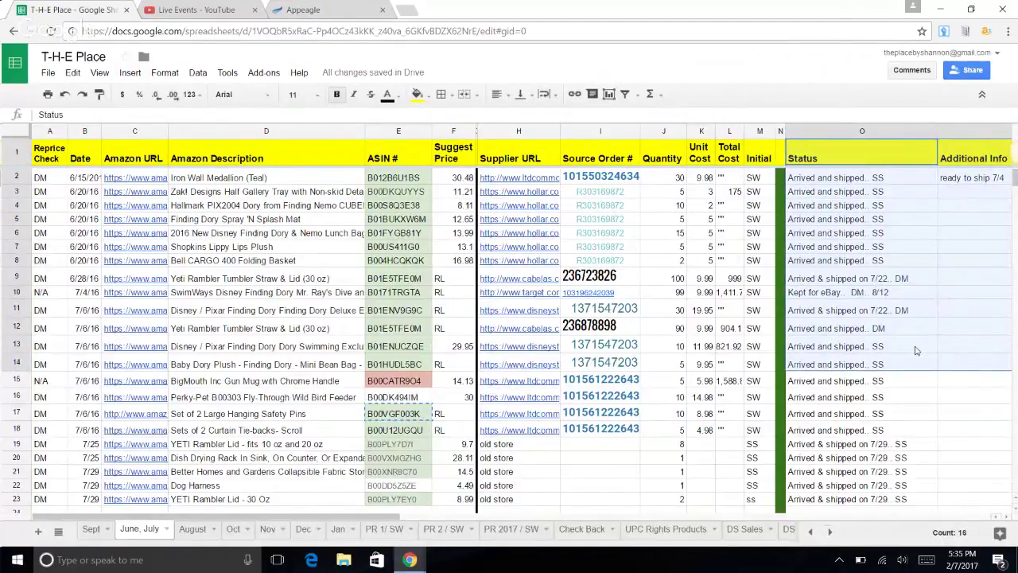
left_click(601, 348)
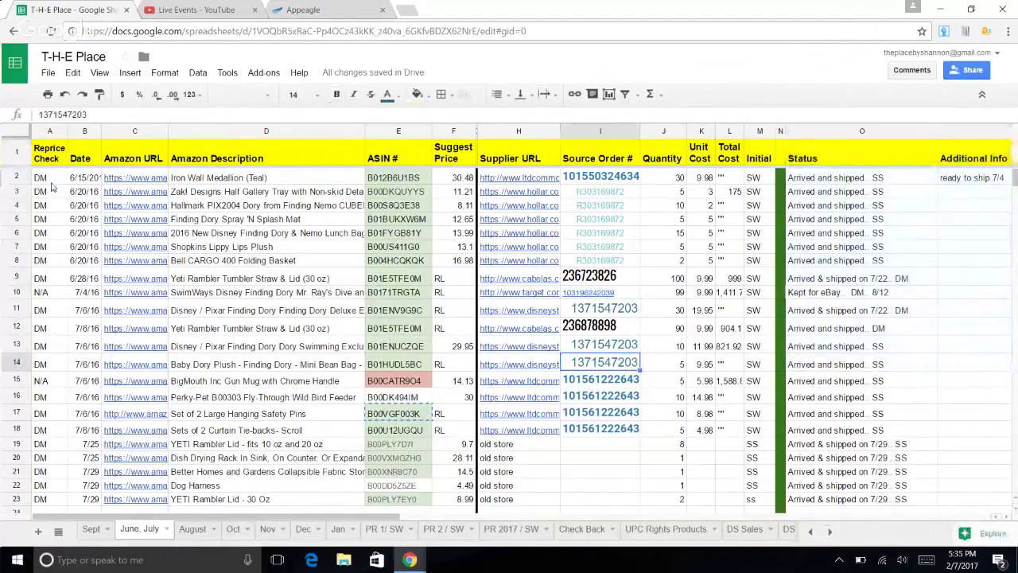
left_click_drag(53, 181, 62, 439)
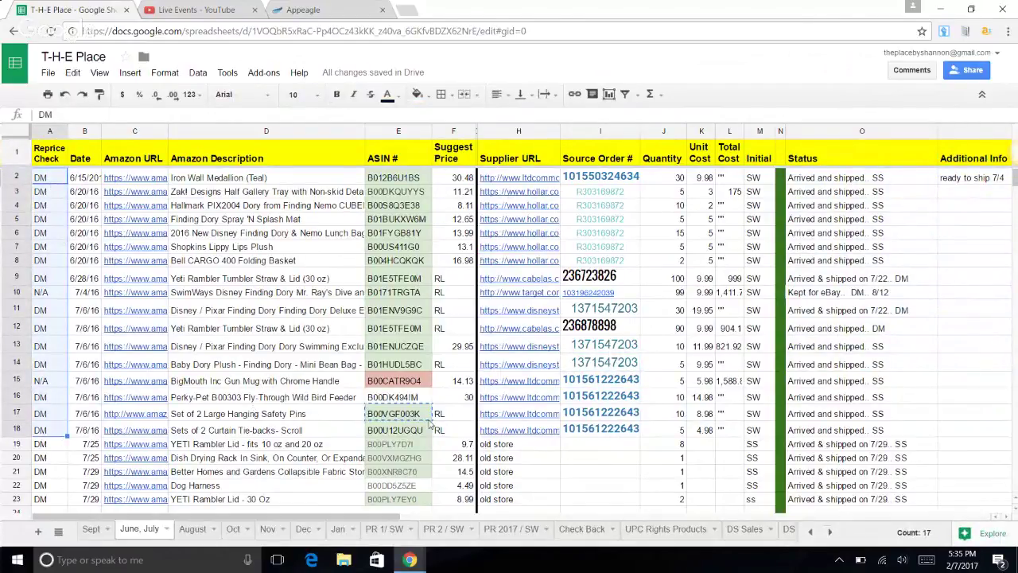
left_click(400, 418)
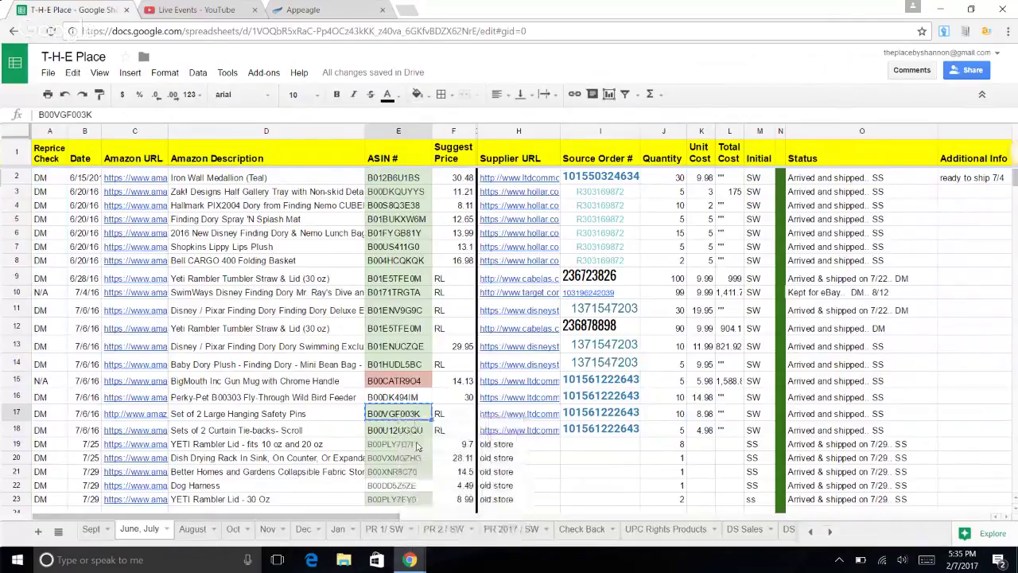
left_click(45, 417)
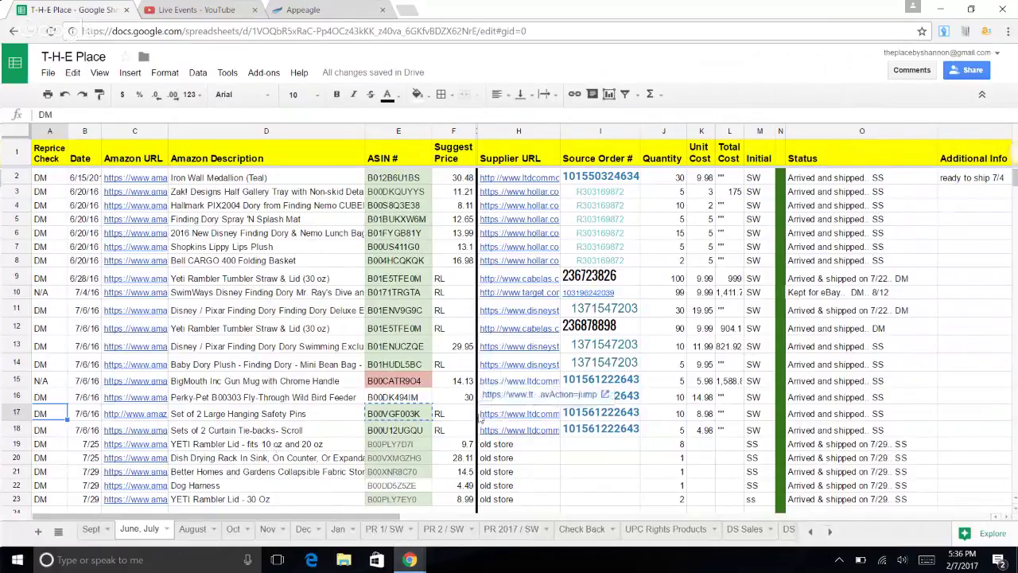
left_click(457, 416)
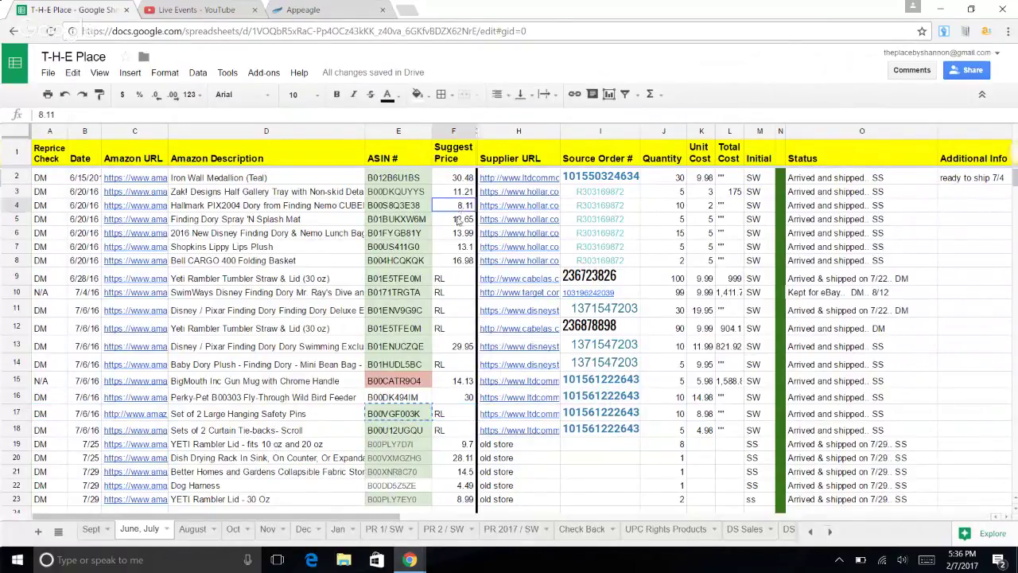
left_click_drag(458, 220, 459, 406)
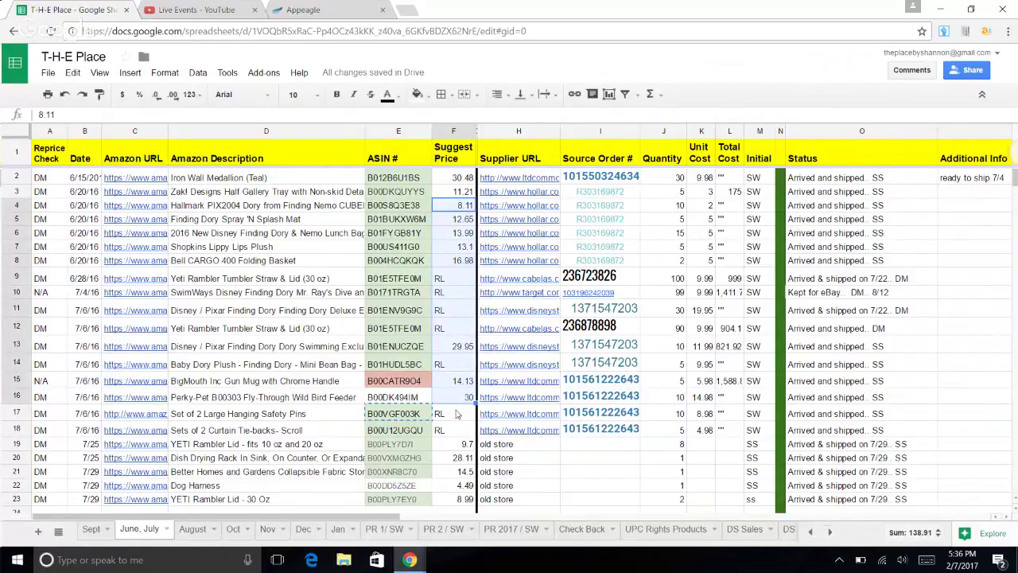
left_click(458, 412)
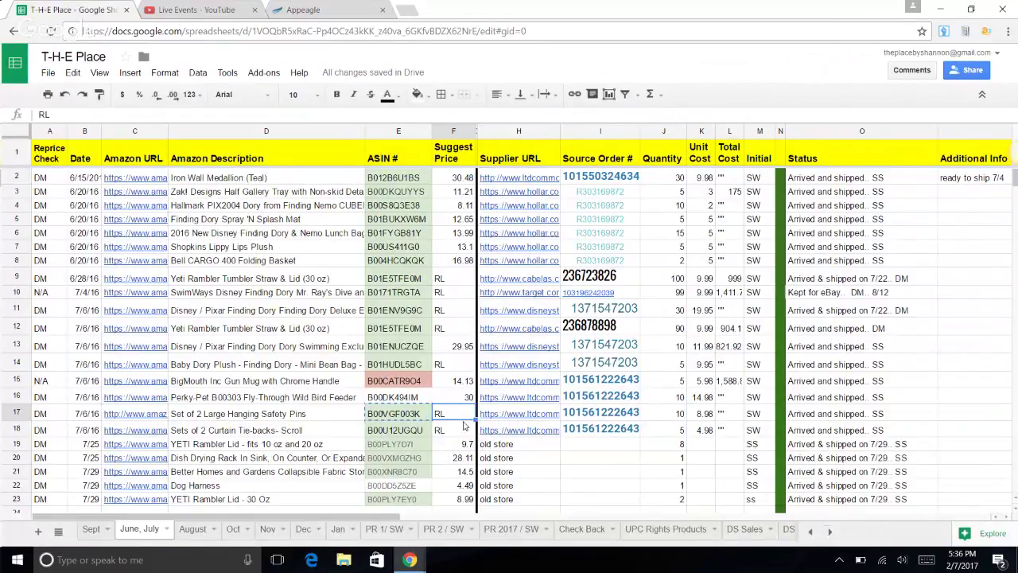
left_click(43, 417)
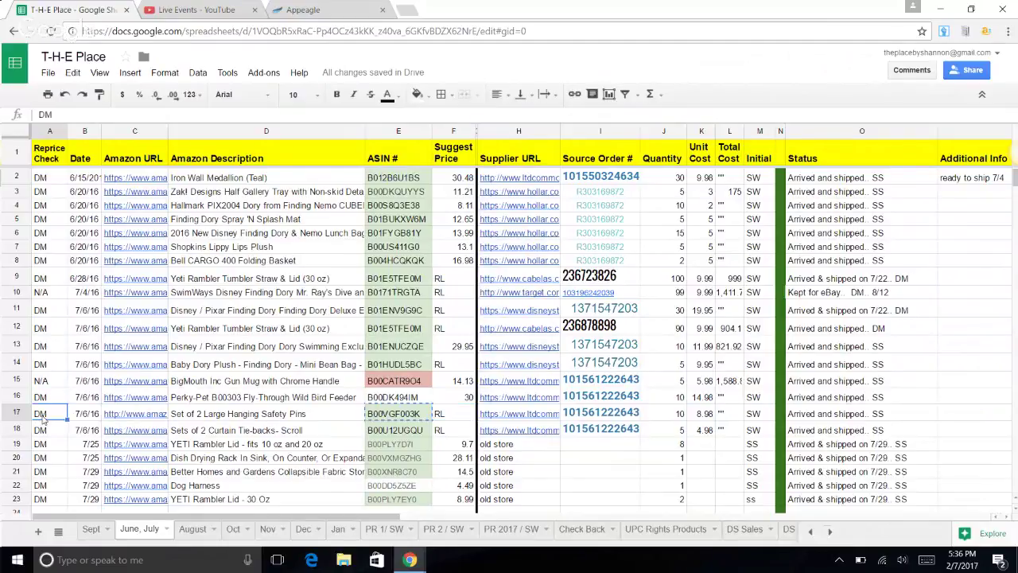
Copy ASIN B00VGF003K from row 17, search for it in Appeagle's listings, and open the matching listing
right_click(404, 414)
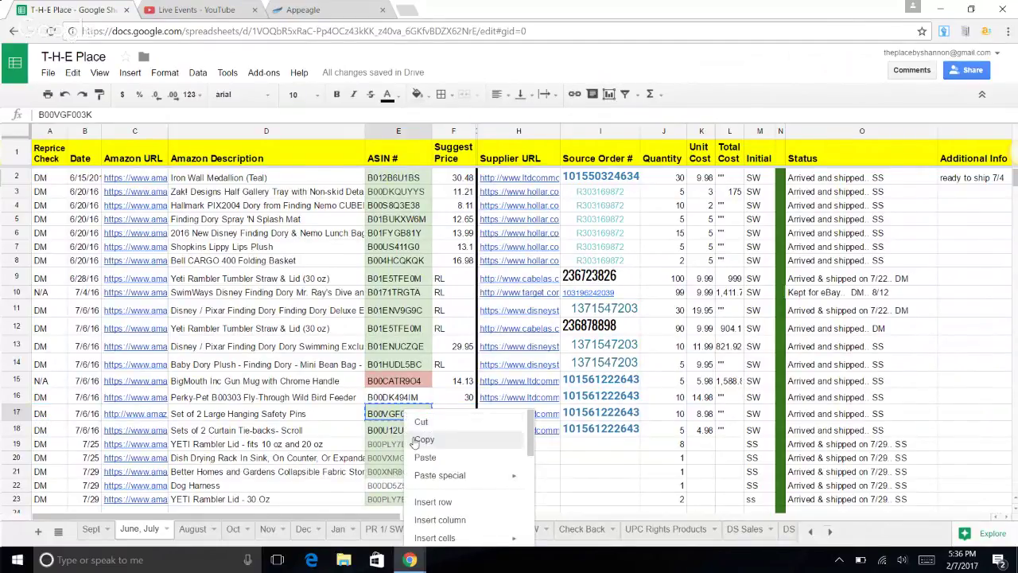
left_click(419, 439)
left_click(327, 10)
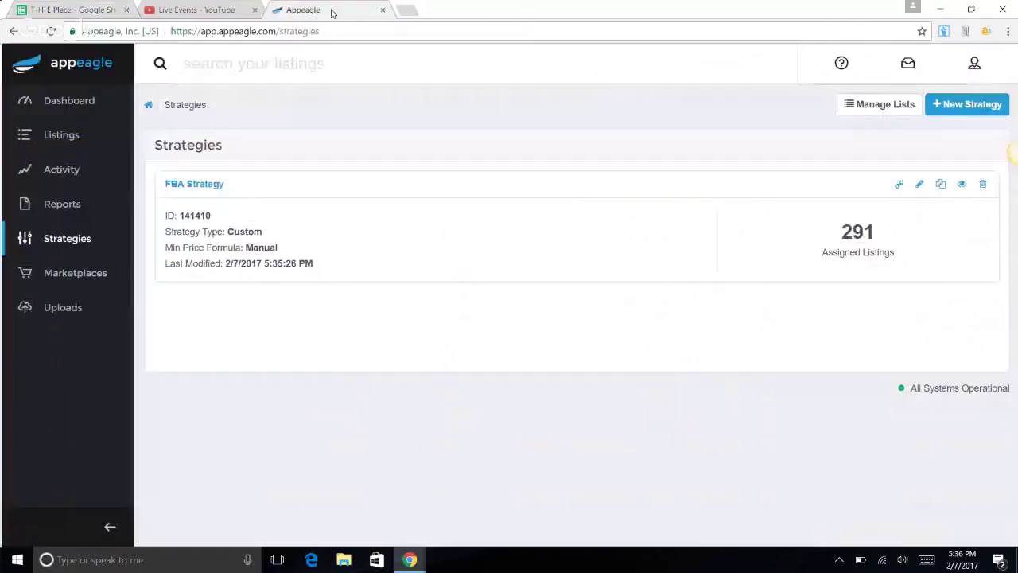
left_click(271, 64)
right_click(271, 67)
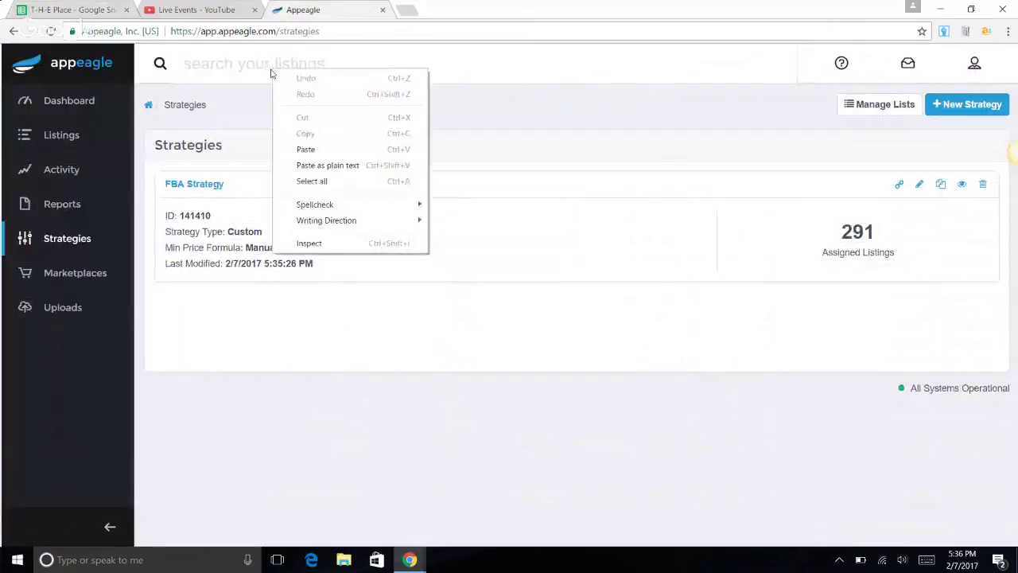
left_click(306, 148)
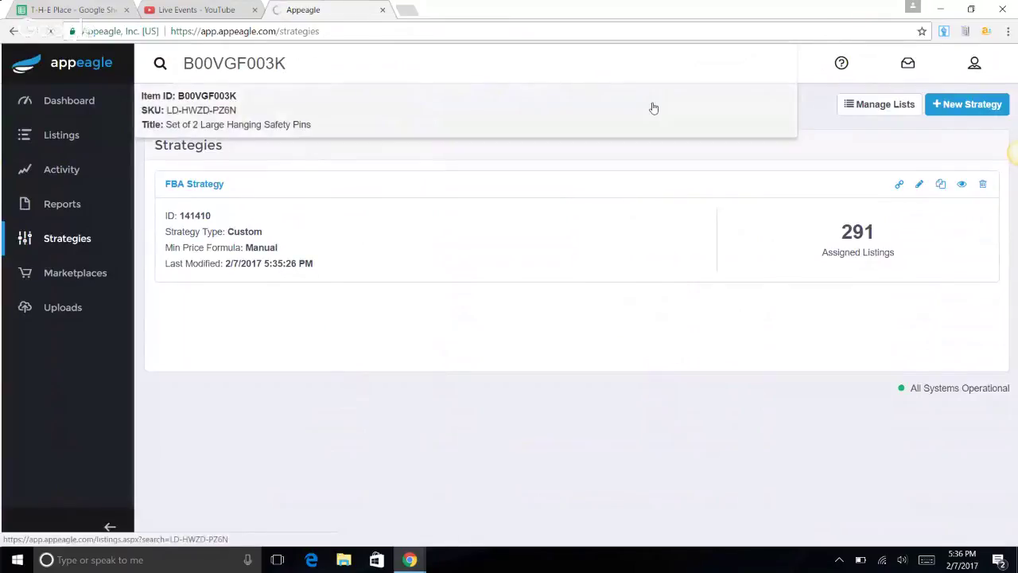
left_click(653, 106)
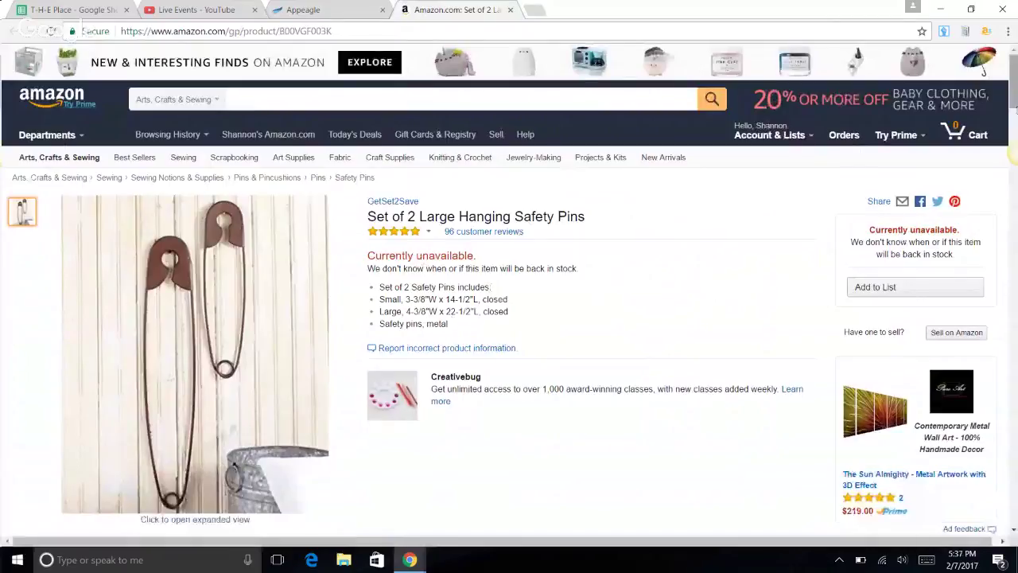
Look over the Amazon product page for the Set of 2 Large Hanging Safety Pins and return to the Appeagle listing
left_click(1013, 155)
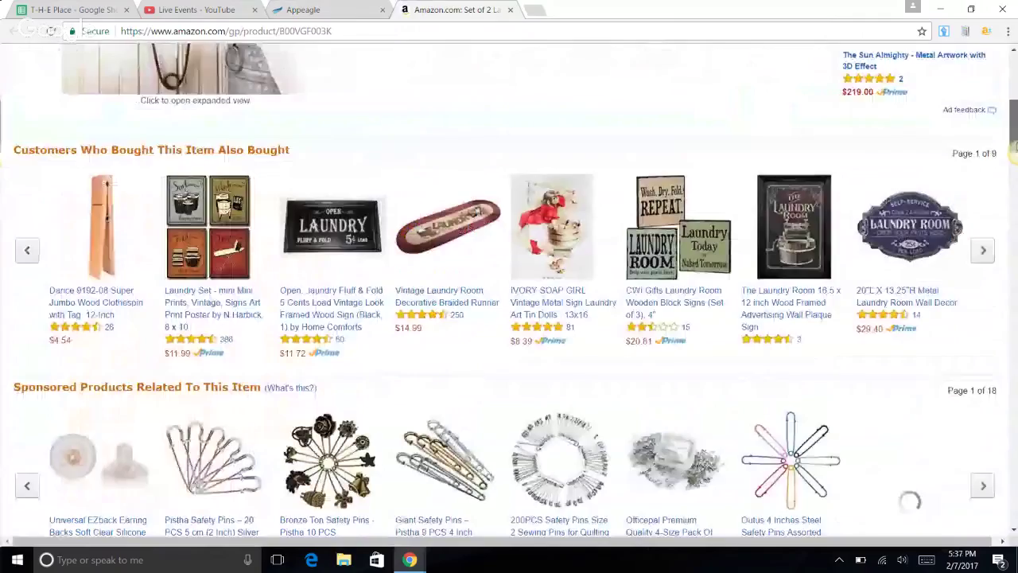
left_click_drag(1013, 153, 1012, 93)
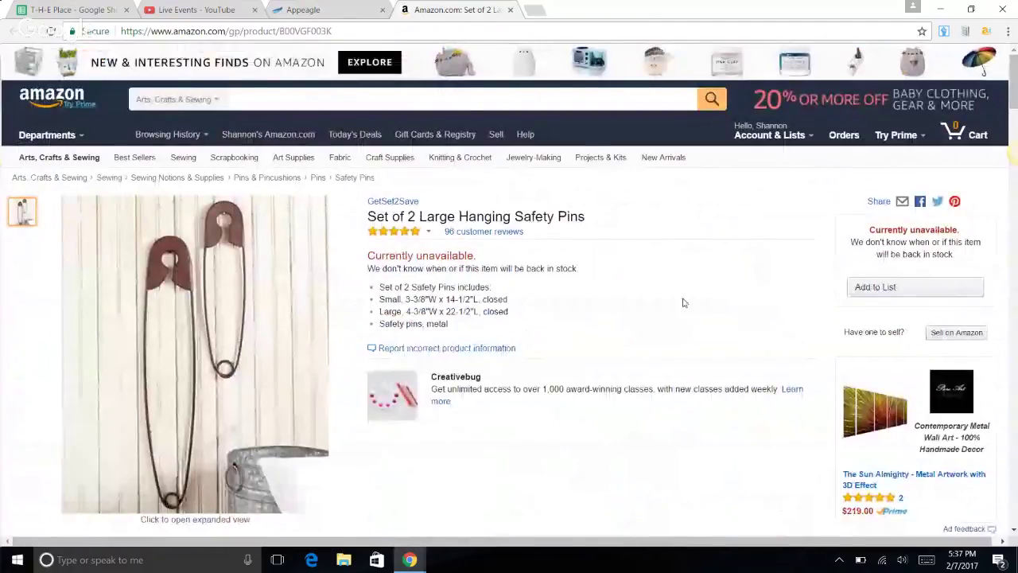
left_click(325, 10)
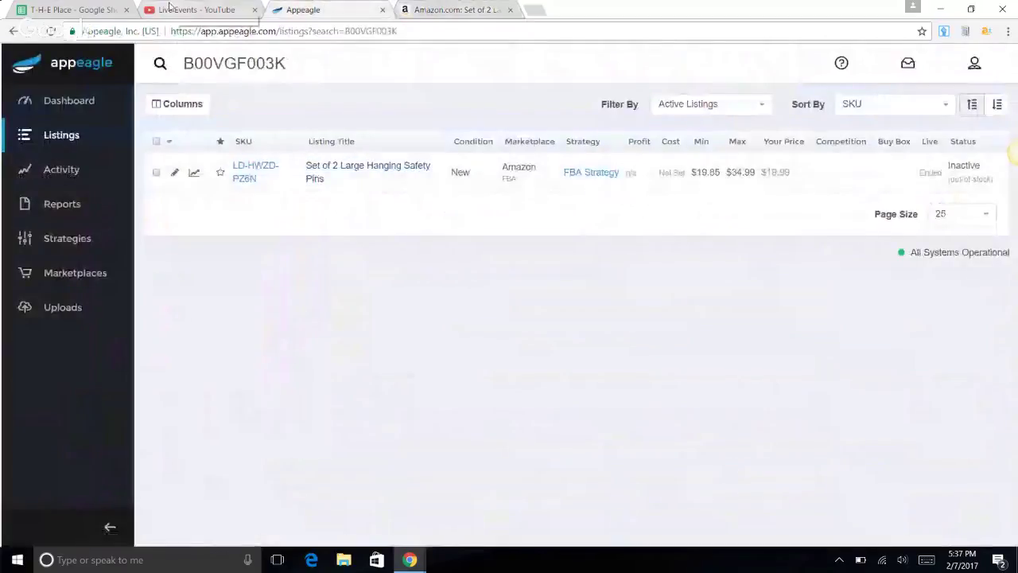
Switch back to the T-H-E Place spreadsheet and clear the Reprice Check entries from row 15 downward
left_click(90, 8)
right_click(410, 417)
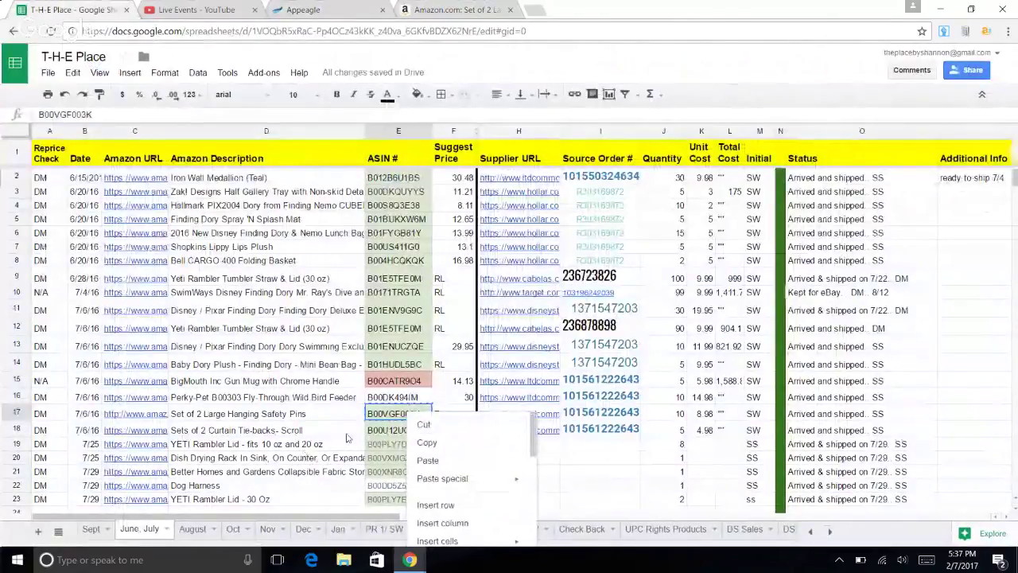
left_click(297, 406)
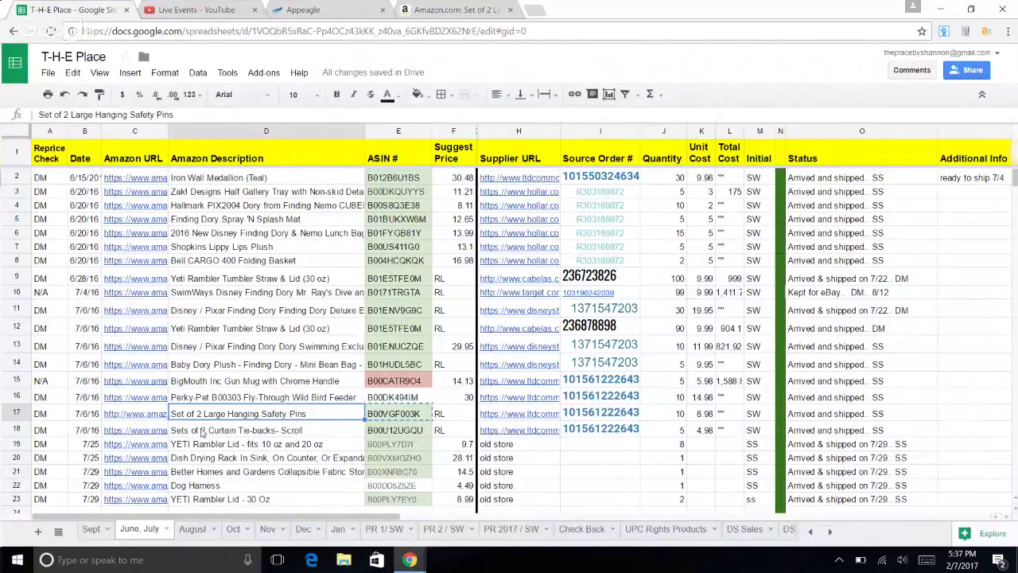
left_click_drag(48, 184, 49, 450)
left_click(49, 417)
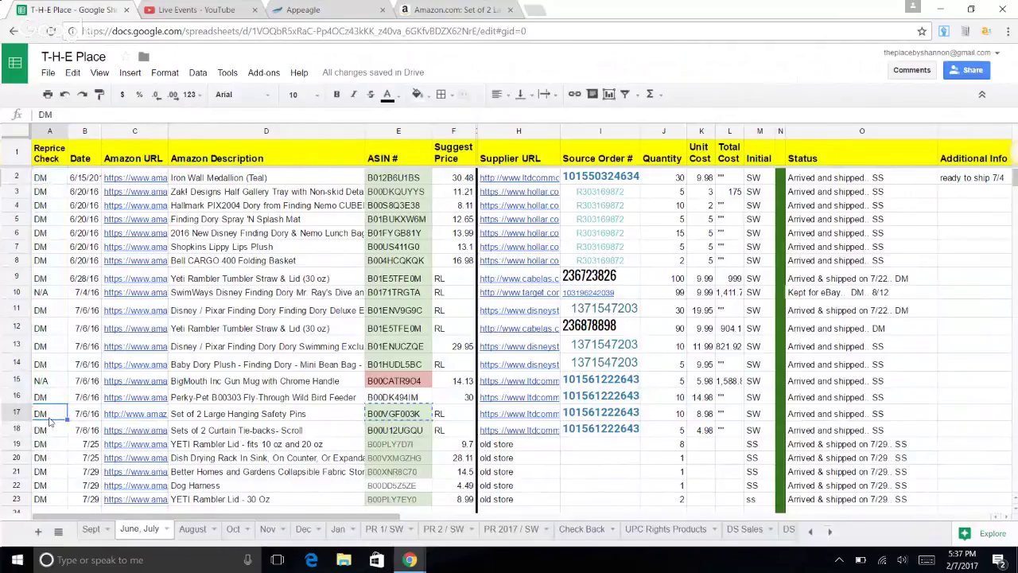
left_click_drag(50, 385, 50, 517)
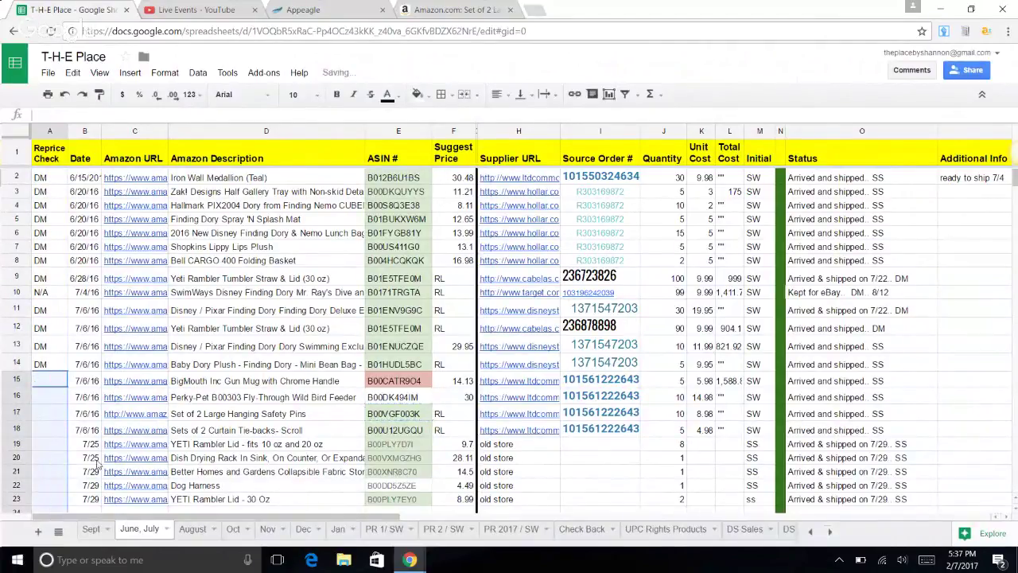
key("Delete")
left_click(181, 416)
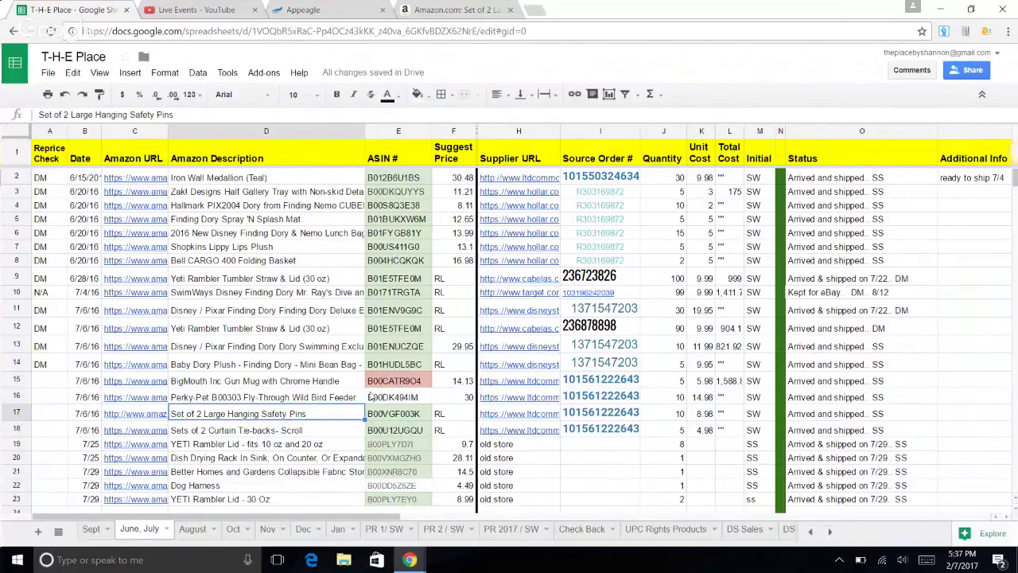
Copy the ASIN B00CATR9O4 from the BigMouth Inc Gun Mug row
left_click(388, 383)
right_click(388, 383)
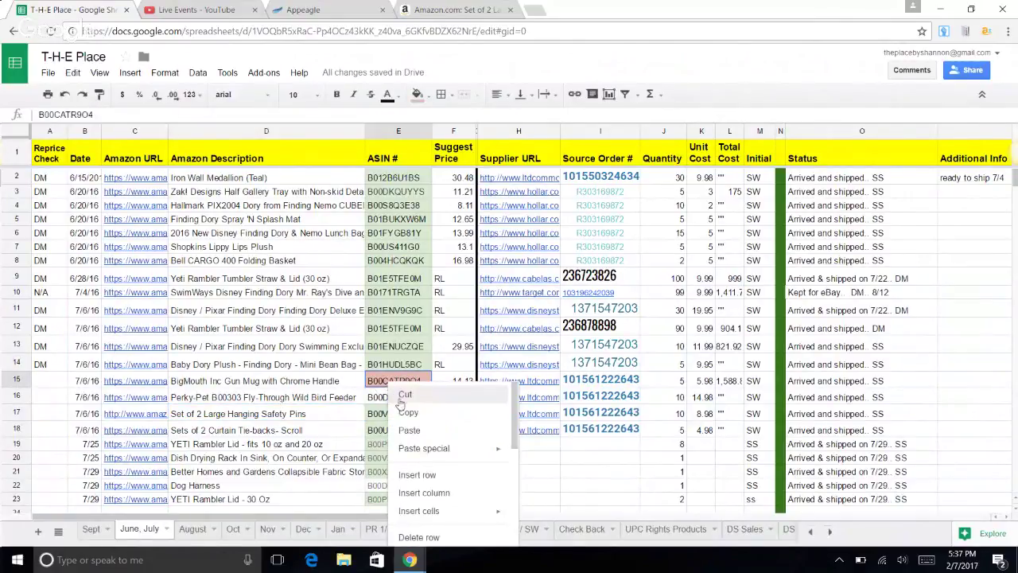
left_click(404, 419)
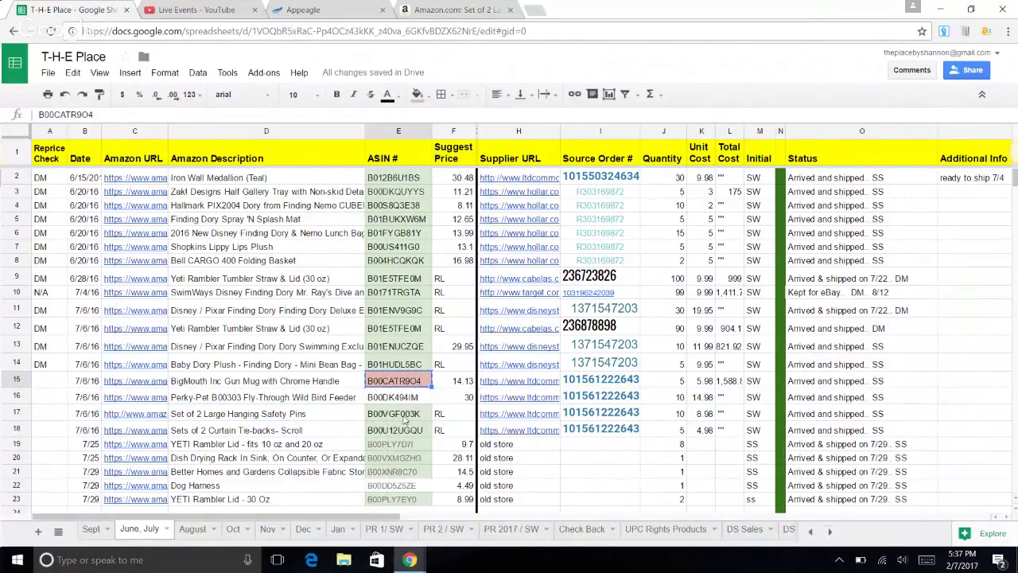
Enter PL as the Reprice Check value for the BigMouth Inc Gun Mug with Chrome Handle in row 15
left_click(58, 384)
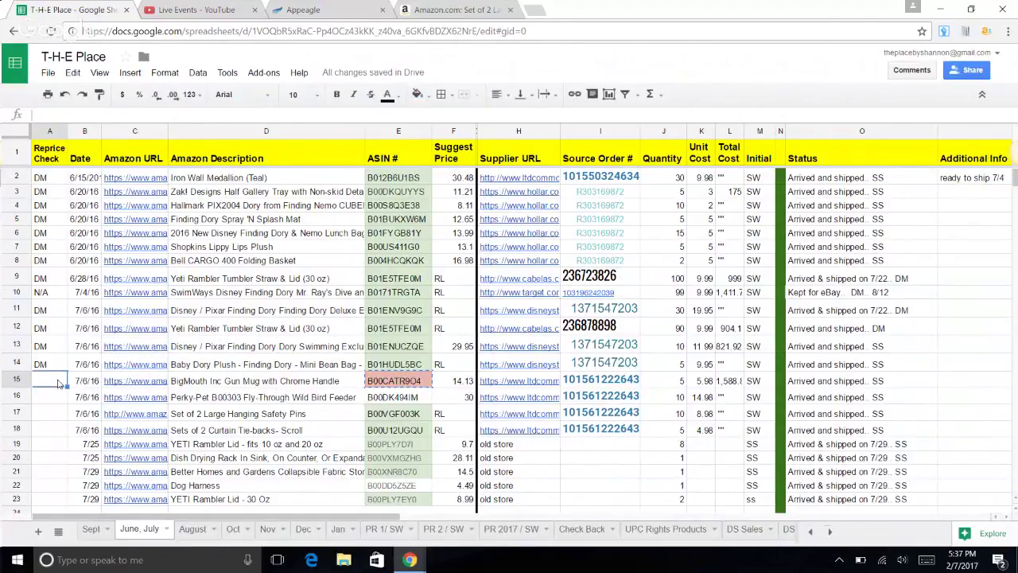
left_click(242, 388)
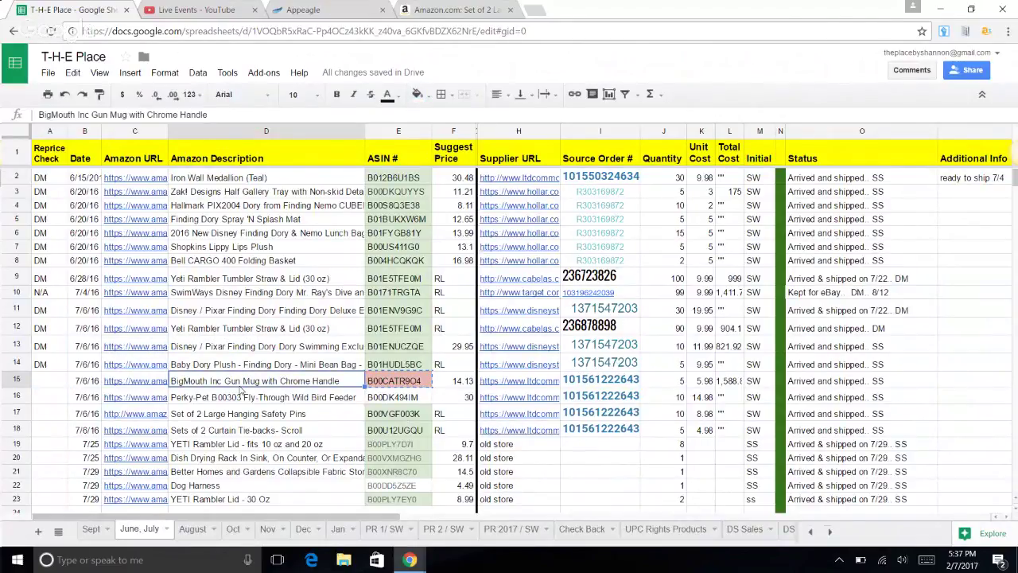
left_click(45, 380)
type("PL")
left_click(216, 390)
left_click(44, 295)
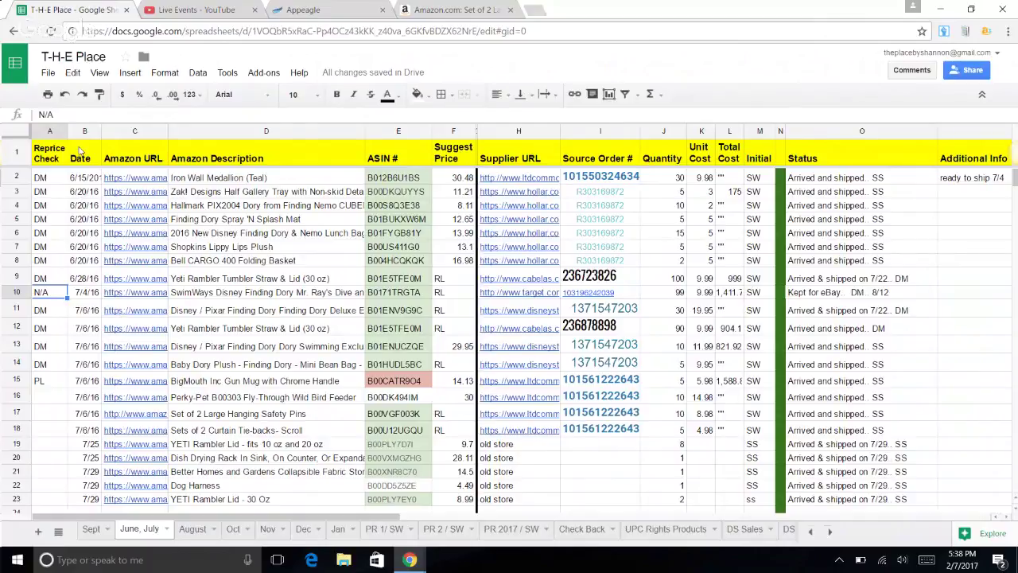
Undo the PL entry and the clearing of the Reprice Check column from row 15 downward
left_click(64, 94)
left_click(64, 94)
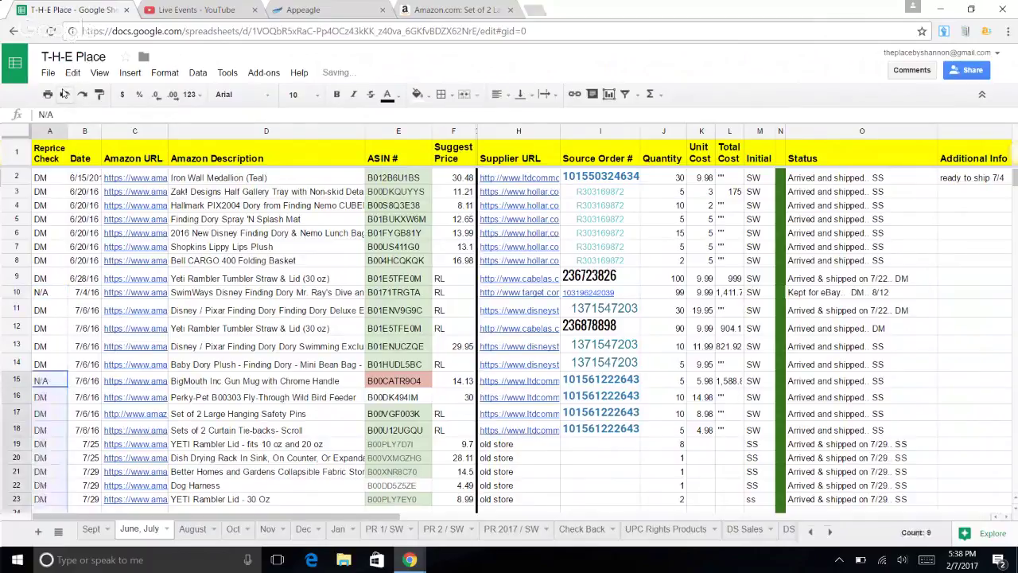
left_click(186, 328)
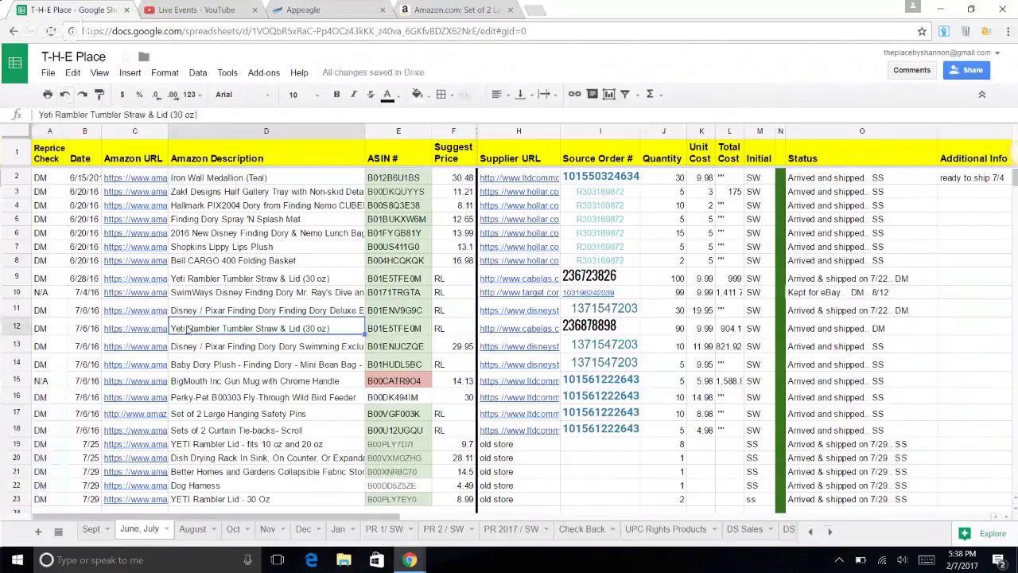
Switch to the Appeagle listings and bring up the Google Hangouts broadcast window
left_click(359, 11)
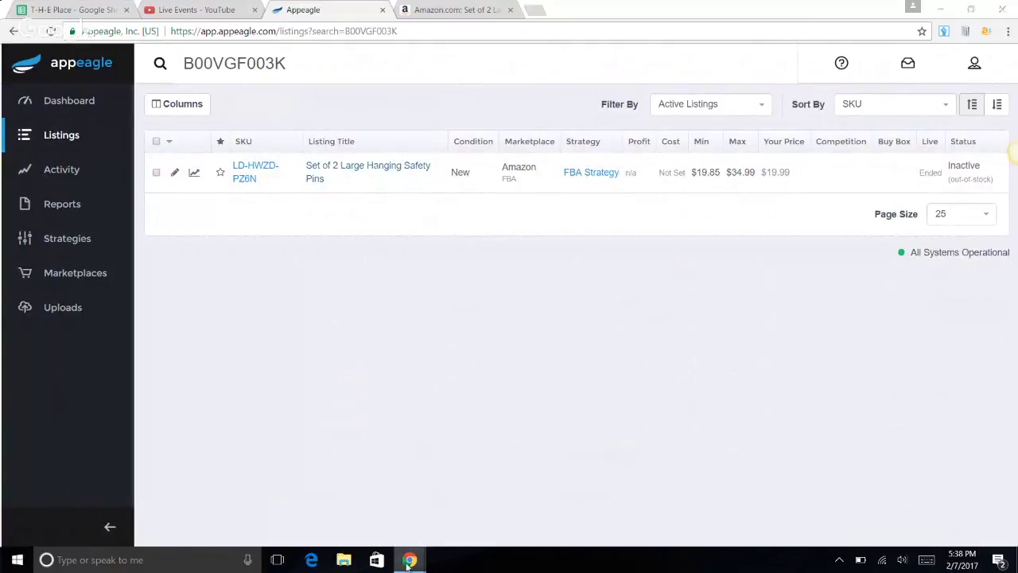
mouse_move(411, 556)
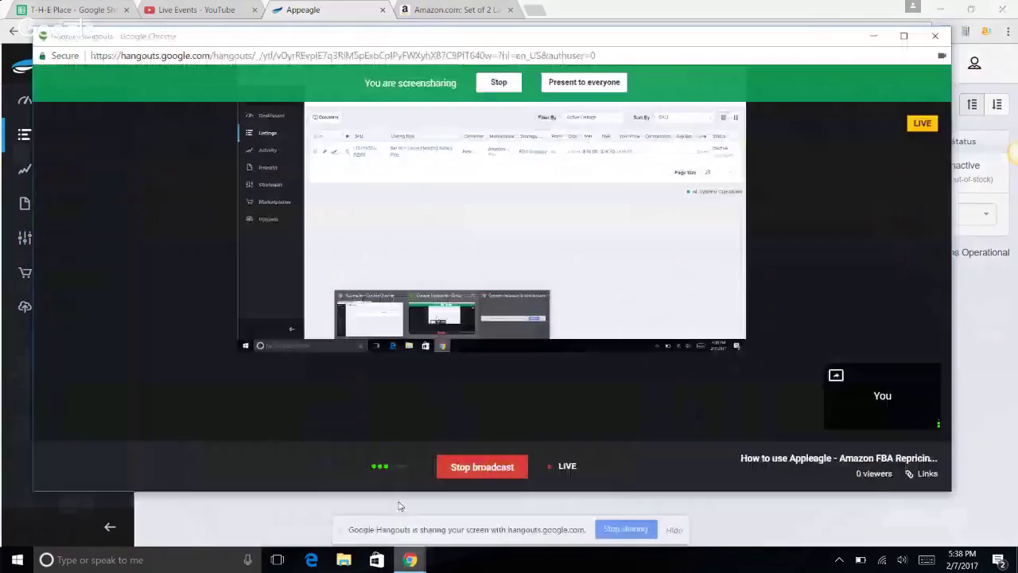